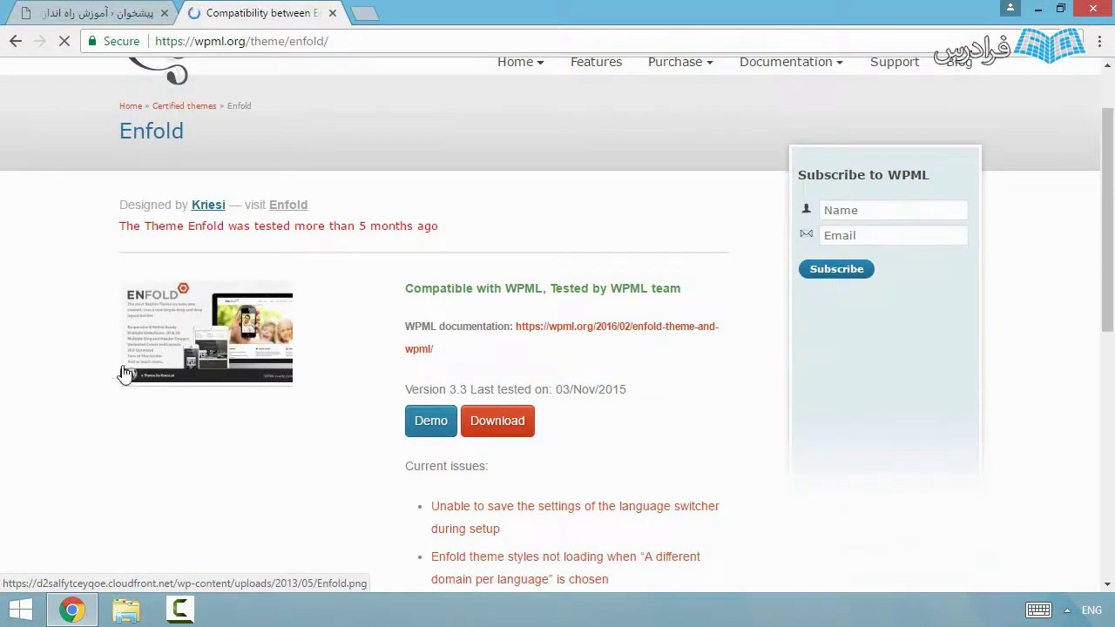
Step: Review the Enfold theme's WPML compatibility page, including the tested version and current issues
scroll(497, 249, "down", 3)
scroll(322, 325, "up", 1)
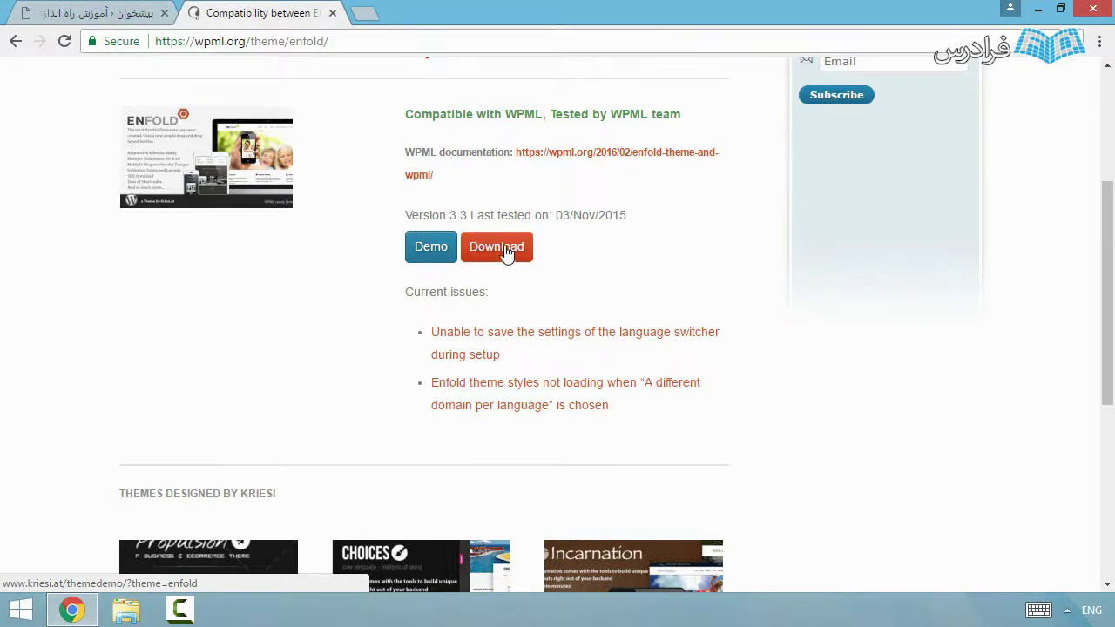
scroll(340, 281, "up", 2)
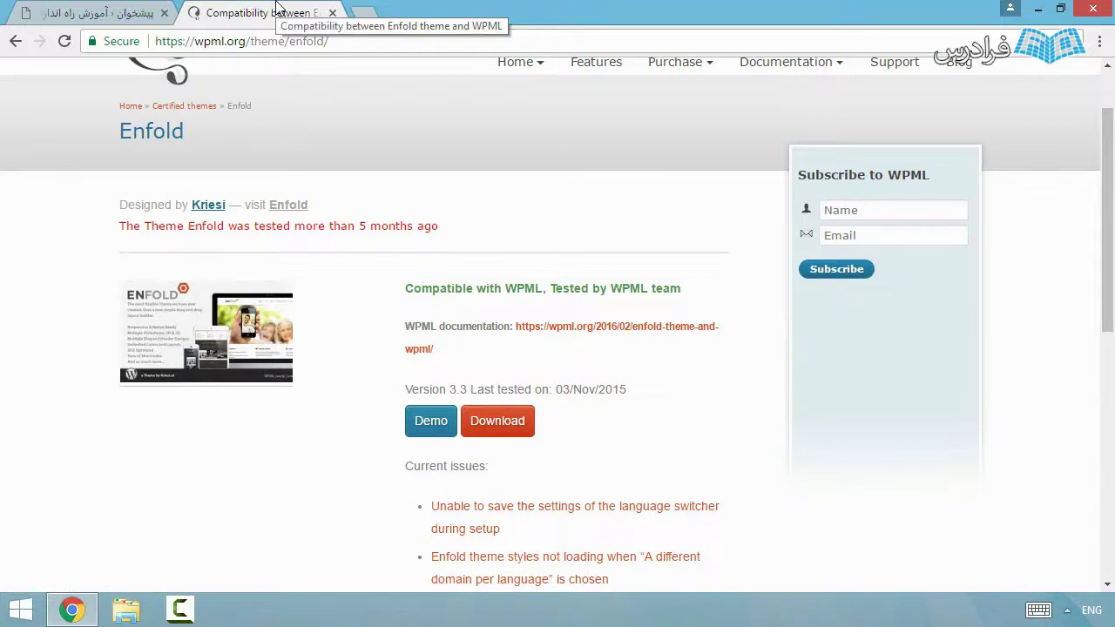
scroll(413, 226, "up", 1)
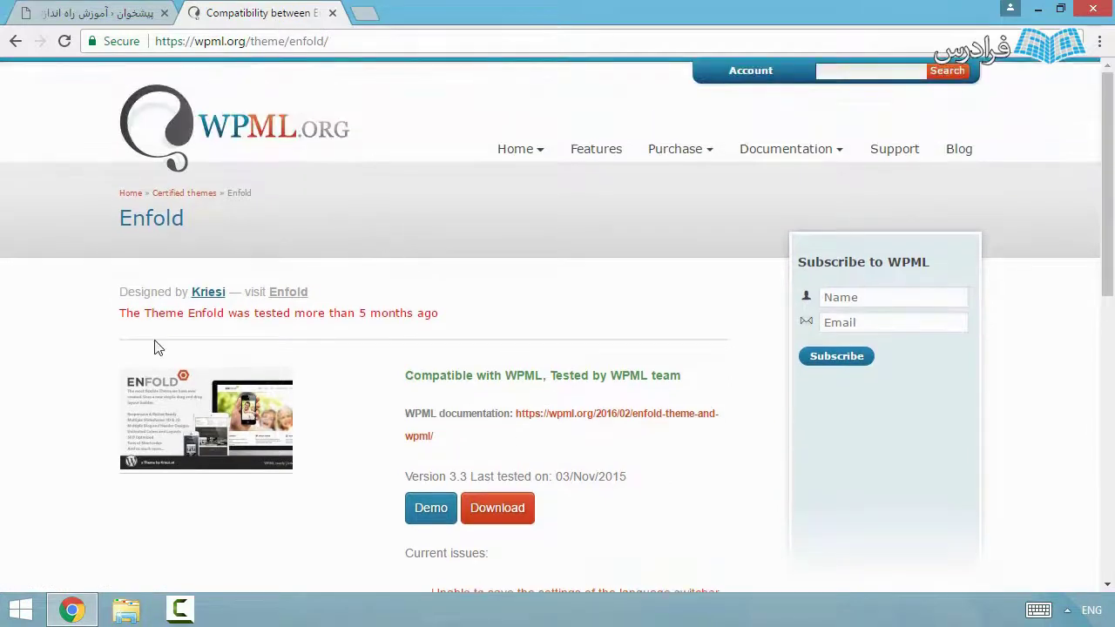
Step: Open WPML's Features page and review its sections on multiple languages, translation management, e-commerce and theme and plugin texts
left_click(599, 166)
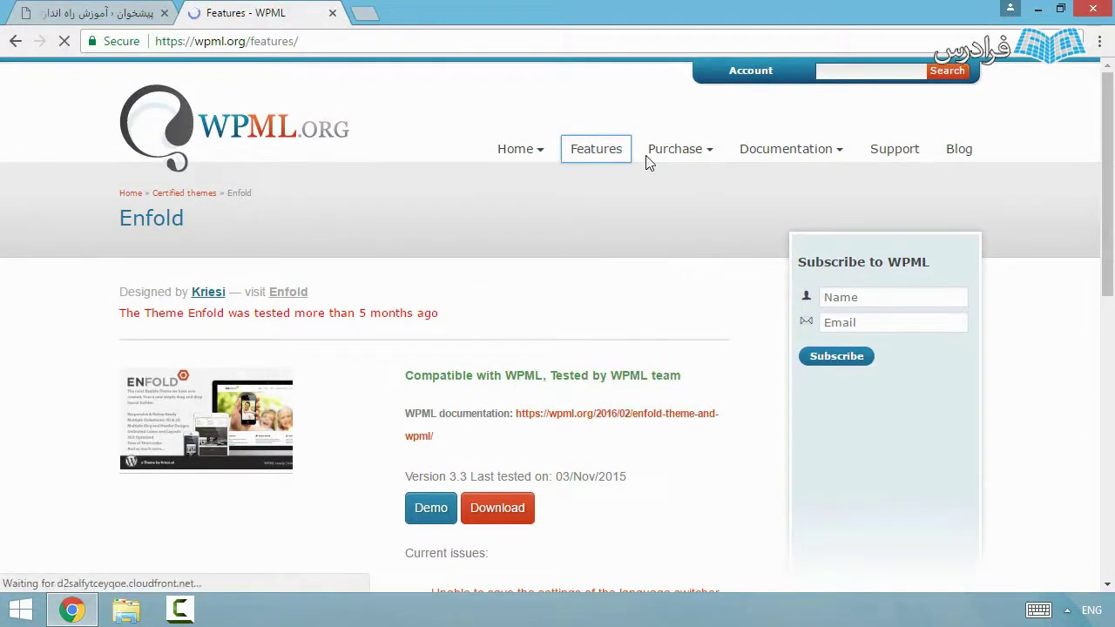
scroll(332, 230, "down", 4)
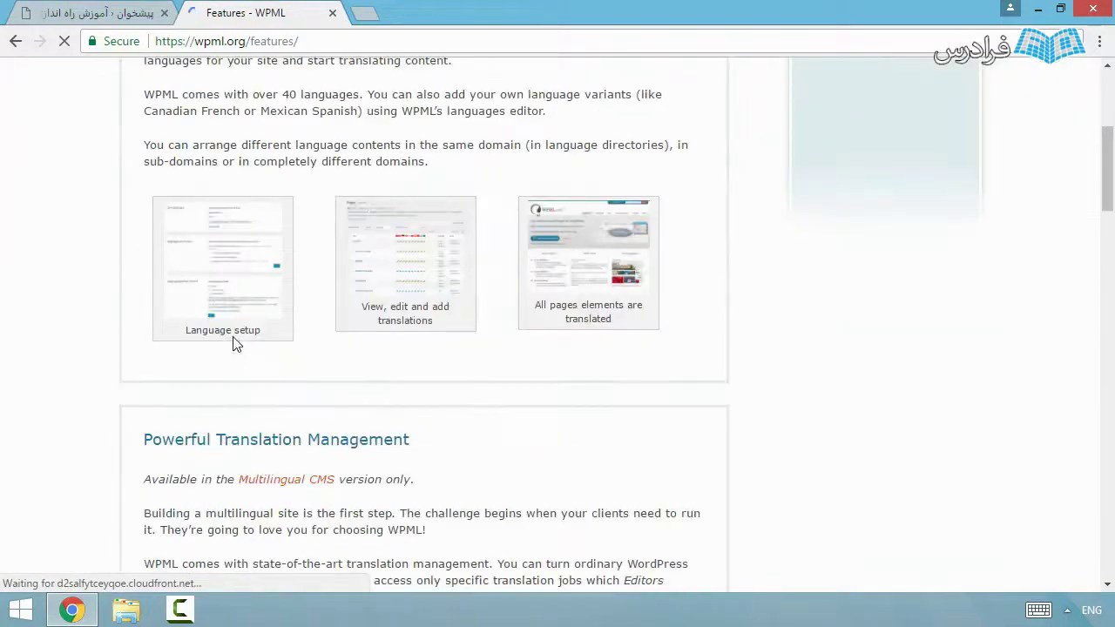
scroll(432, 139, "down", 10)
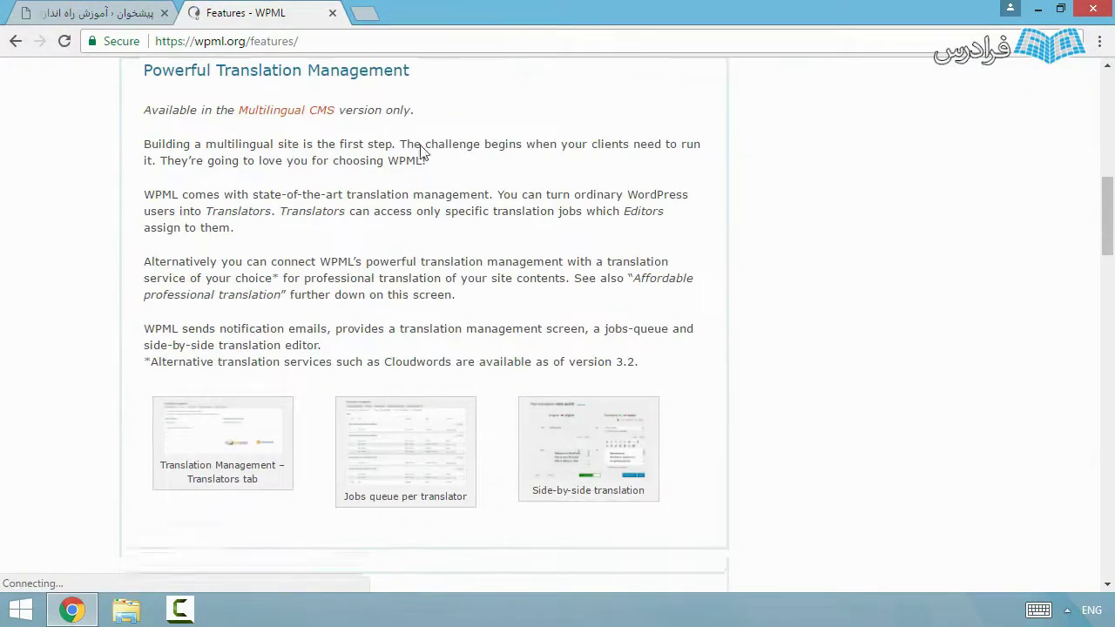
scroll(317, 199, "up", 15)
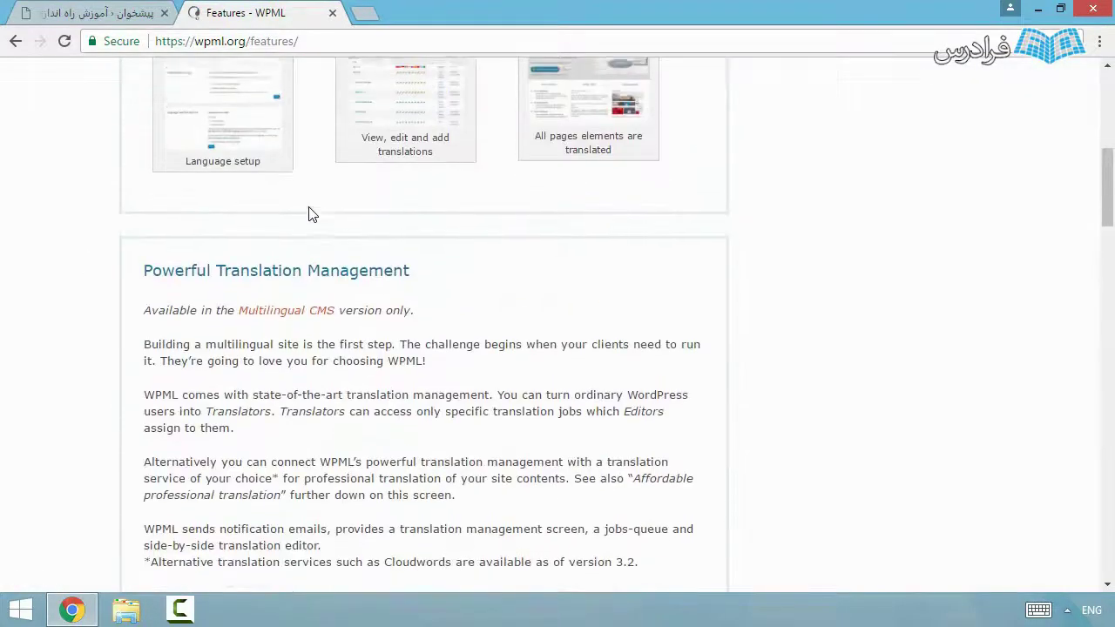
scroll(308, 208, "down", 15)
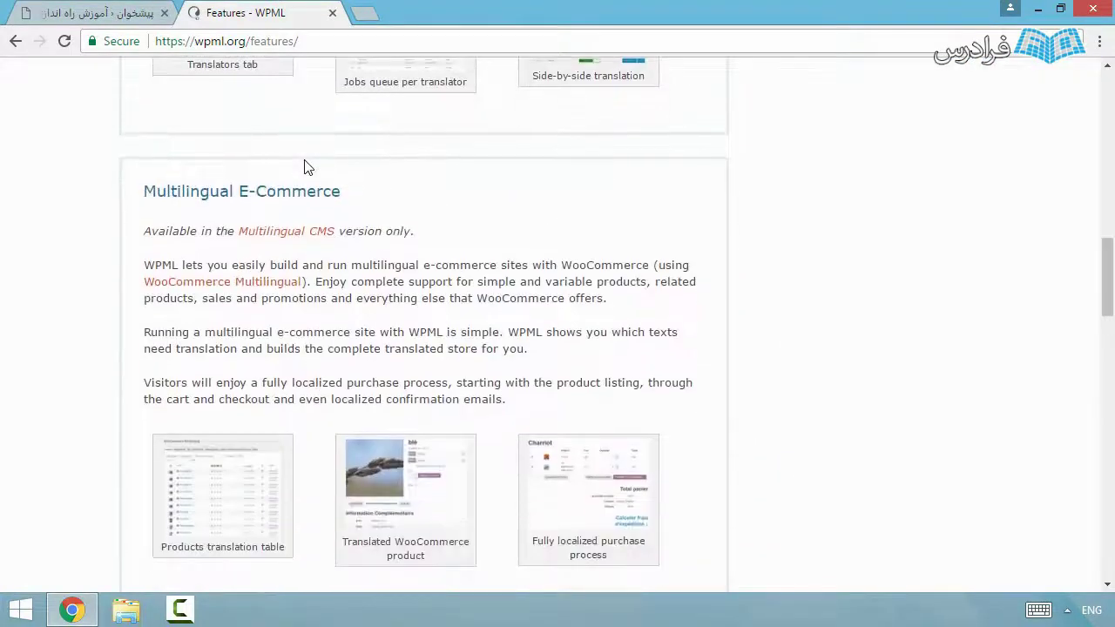
scroll(306, 163, "down", 3)
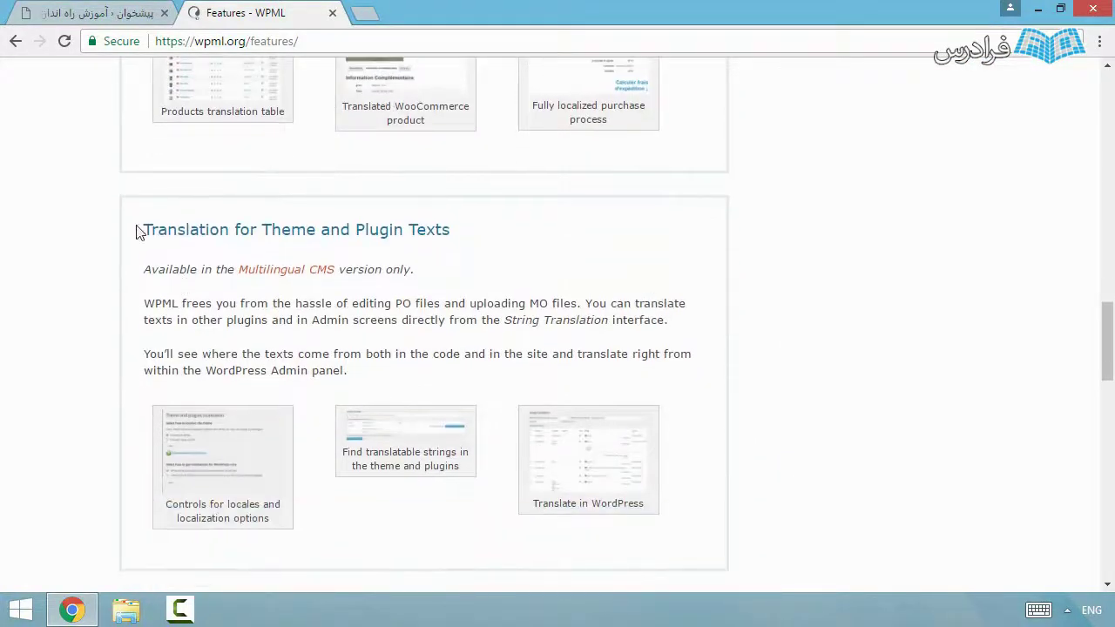
left_click_drag(144, 270, 169, 269)
scroll(187, 262, "up", 18)
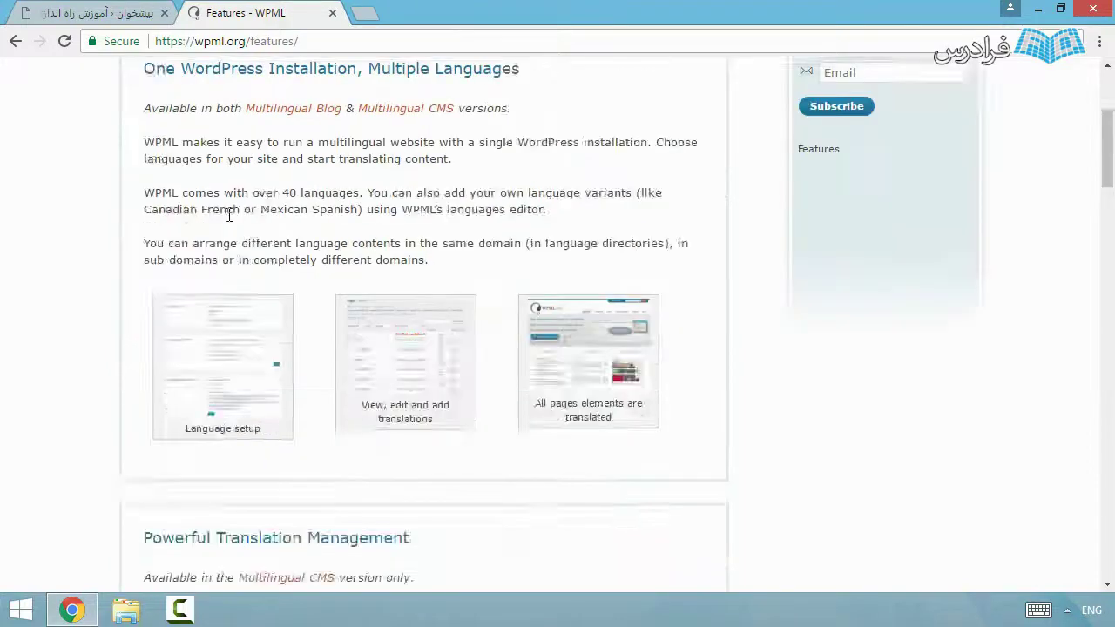
left_click_drag(165, 318, 509, 340)
triple_click(488, 317)
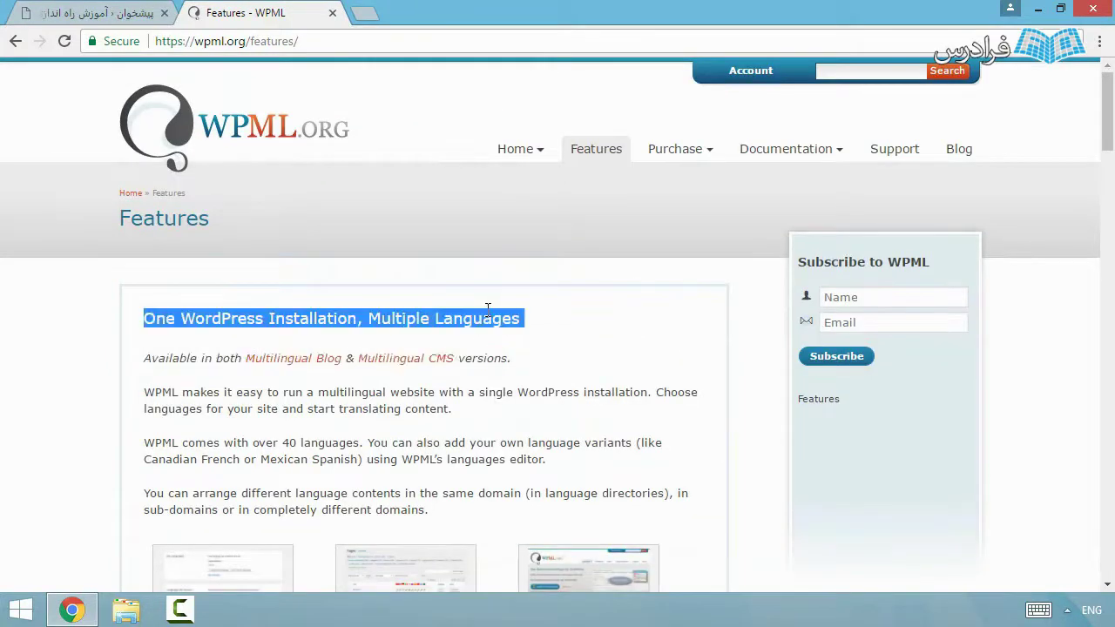
Step: Enlarge the "View, edit and add translations" screenshot on the Features page, and close the WPML site to return to the WordPress dashboard
scroll(117, 311, "down", 3)
scroll(248, 248, "down", 2)
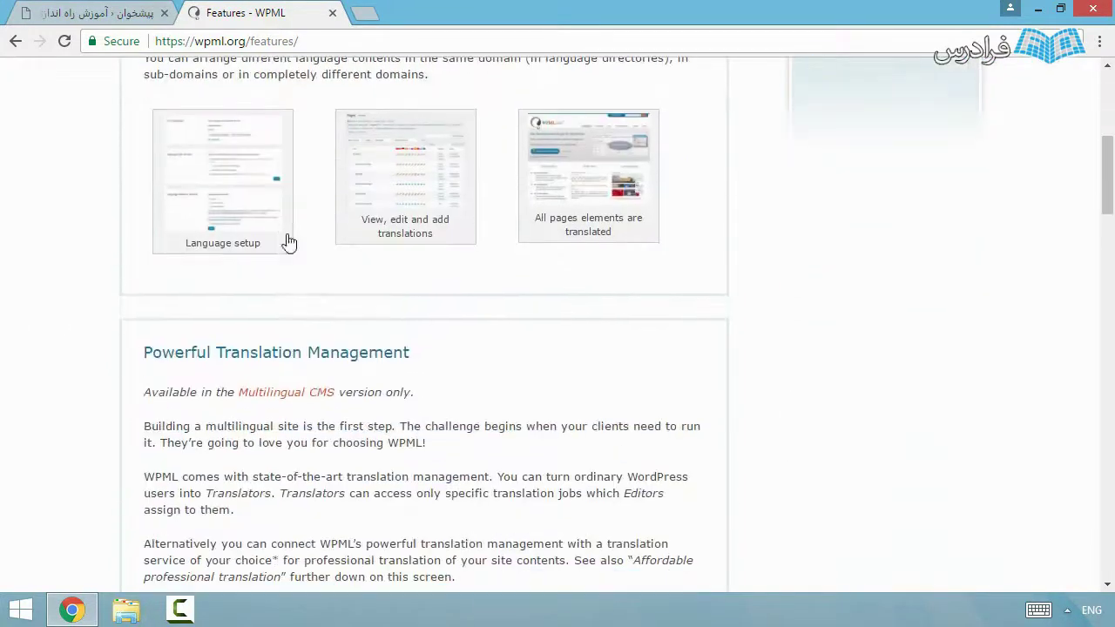
left_click(427, 173)
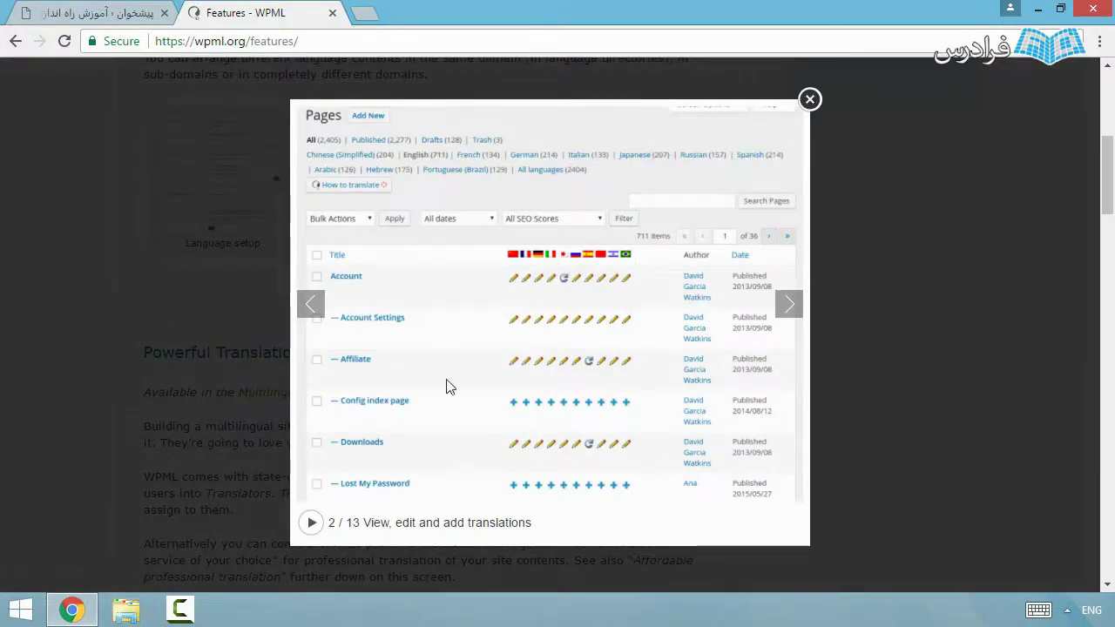
middle_click(250, 8)
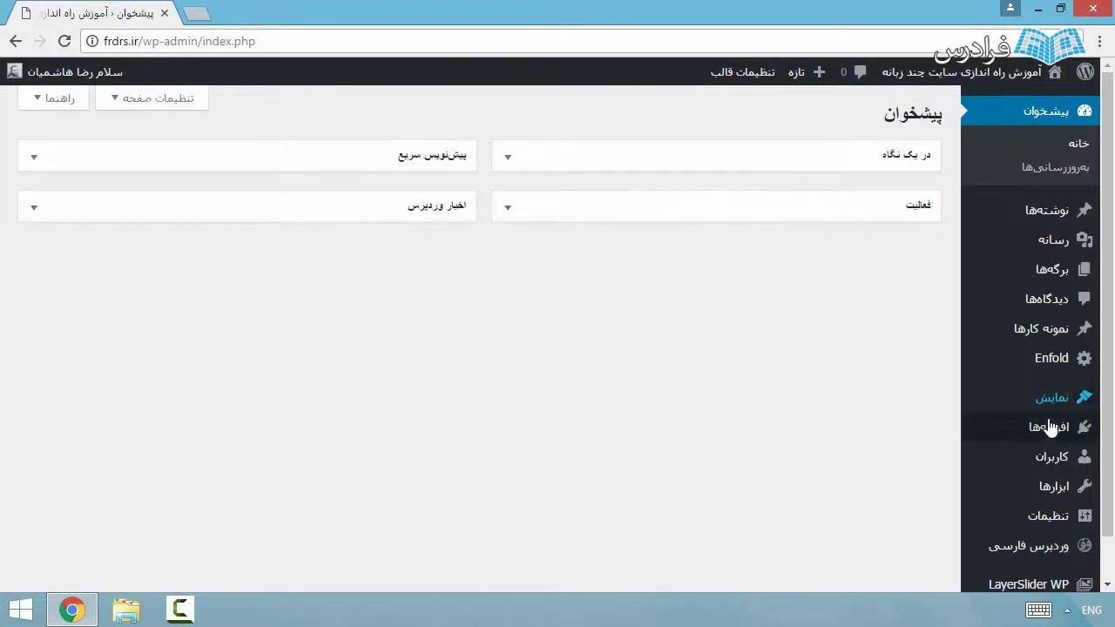
Step: Open the WordPress form for adding a plugin from an uploaded zip file
mouse_move(1056, 431)
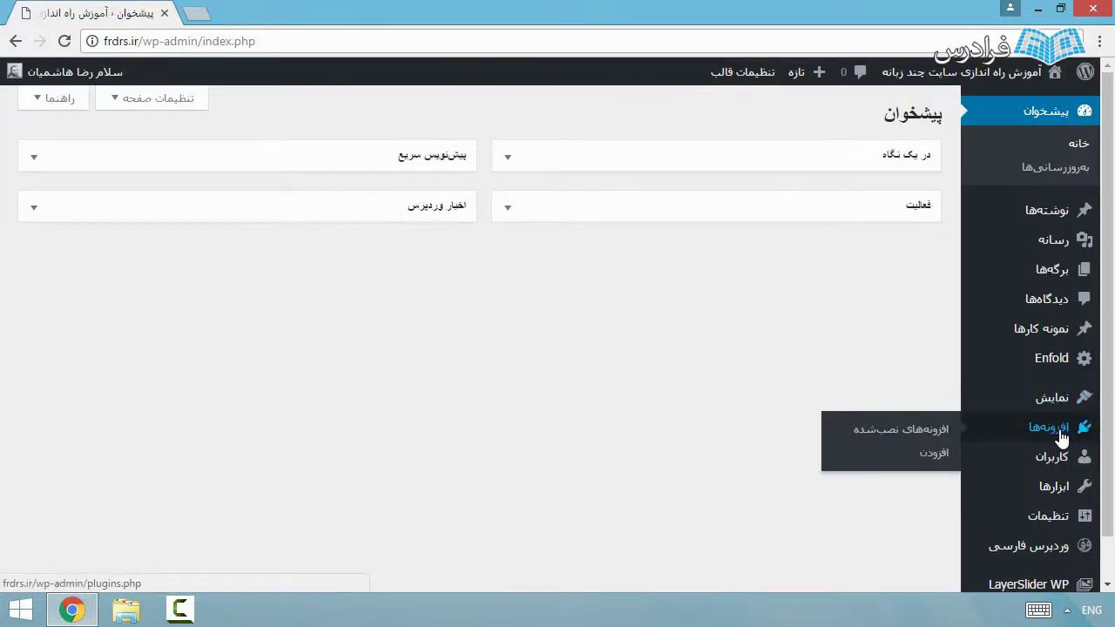
left_click(931, 433)
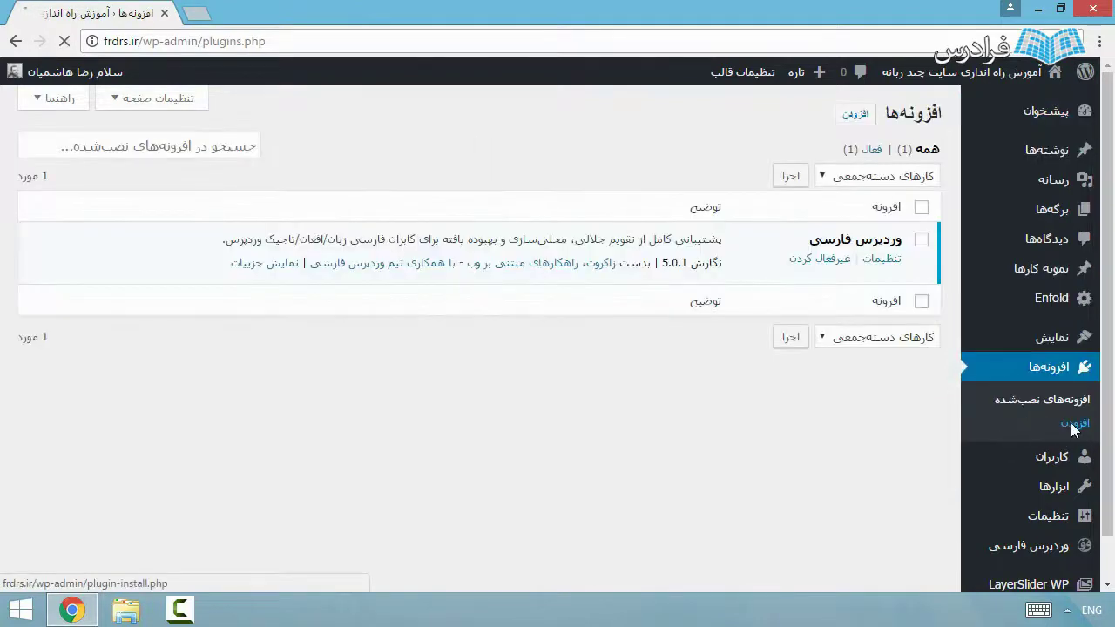
left_click(847, 117)
left_click(801, 111)
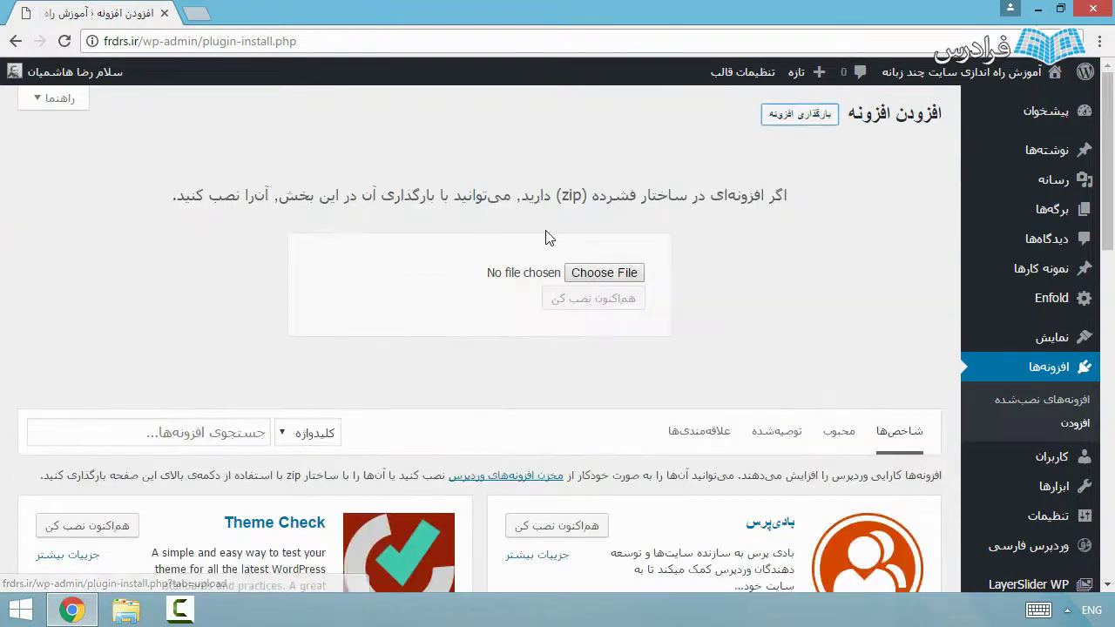
Step: Choose sitepress-multilingual-cms.zip from the WPML Files folder on drive D as the plugin file to upload
left_click(602, 271)
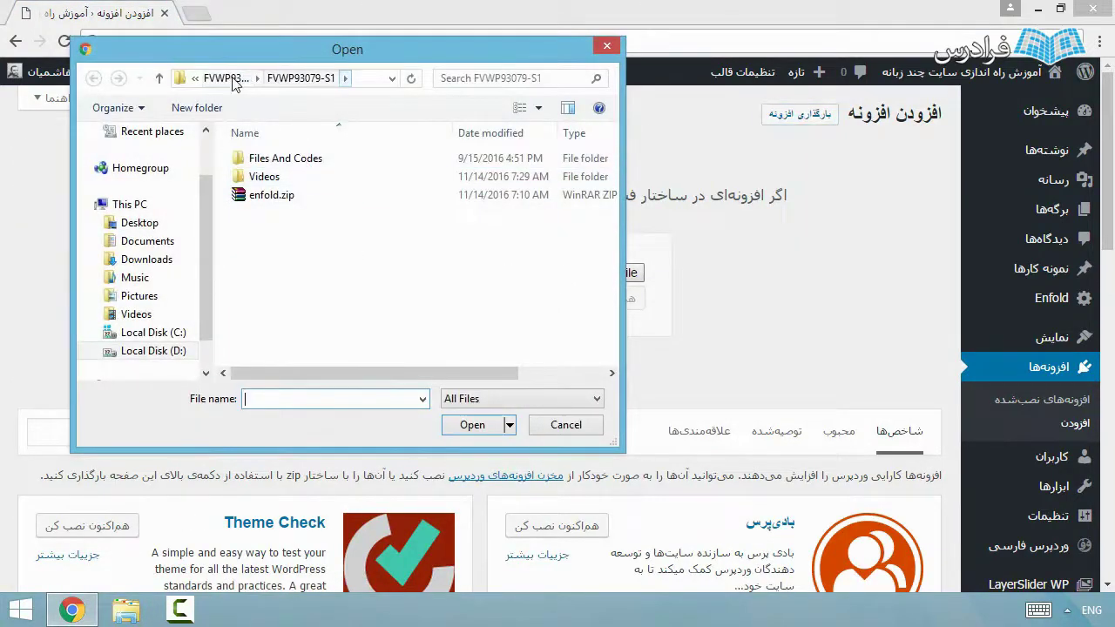
left_click(153, 351)
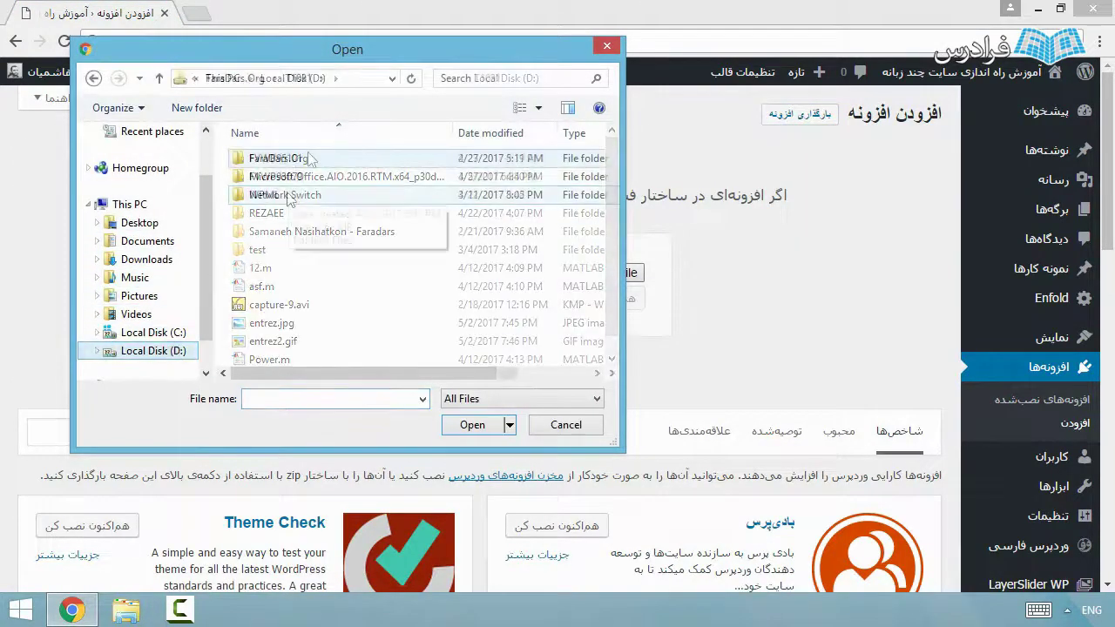
double_click(261, 158)
double_click(293, 165)
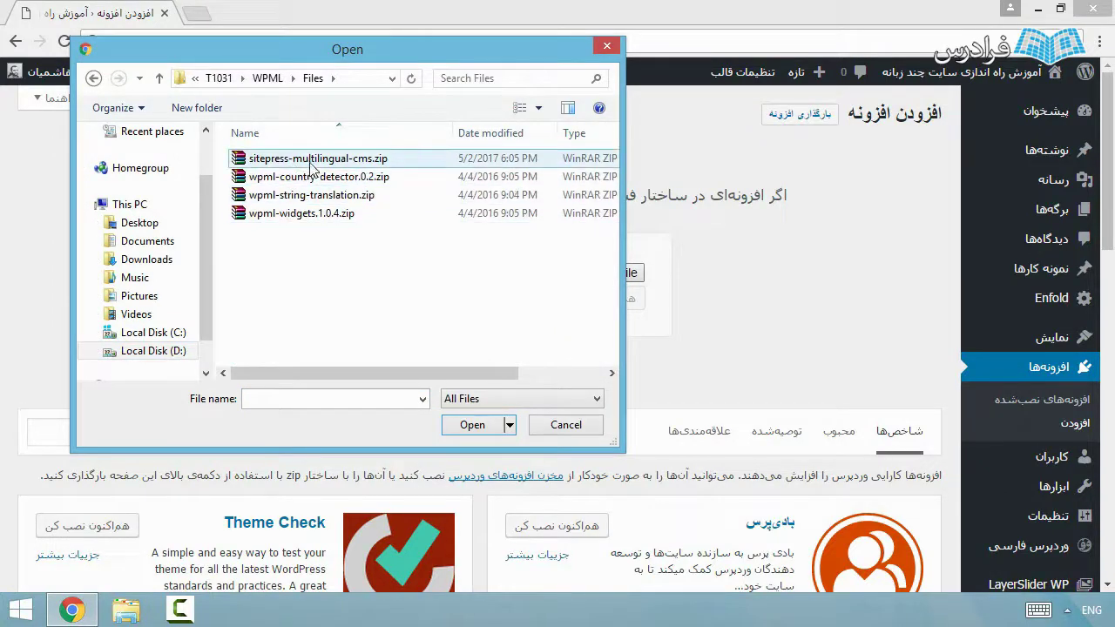
left_click(288, 160)
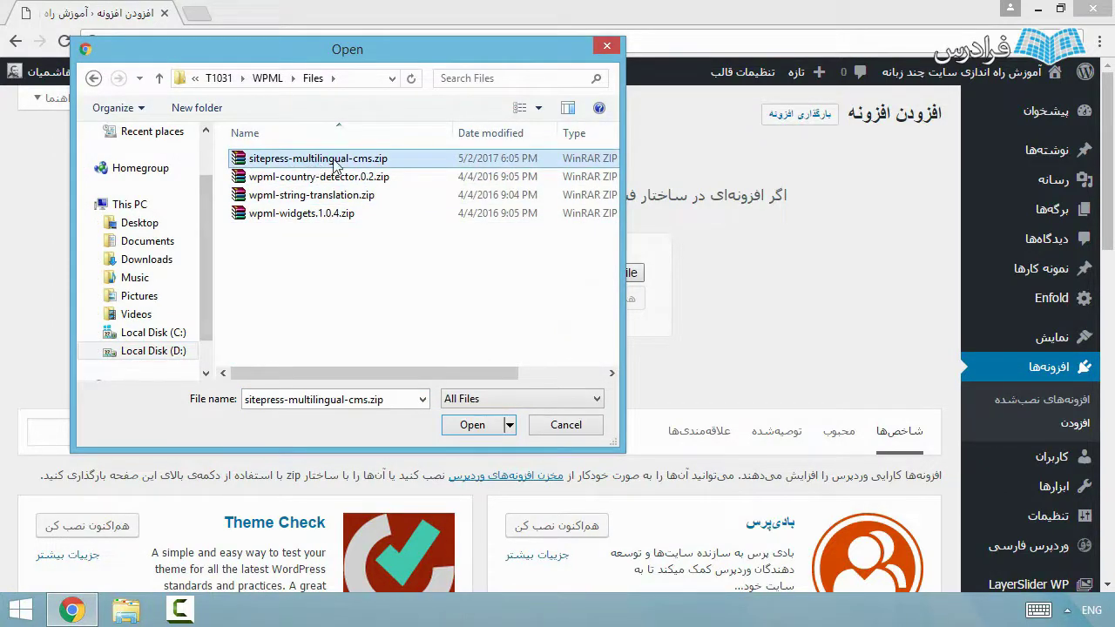
left_click(473, 424)
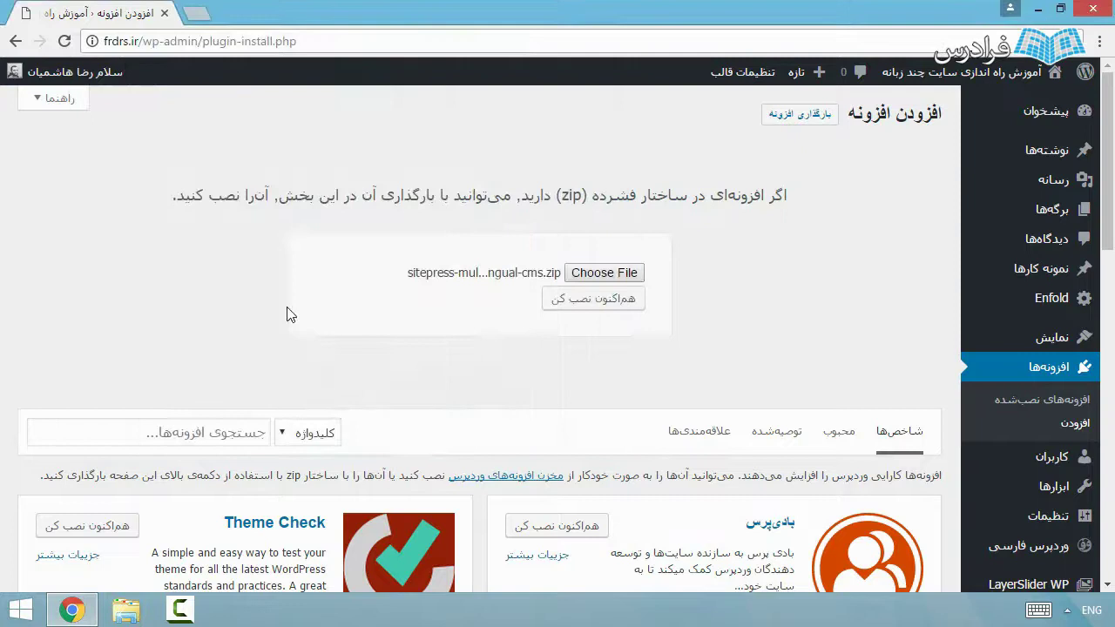
Step: Install the chosen WPML plugin package and activate the plugin
left_click(586, 301)
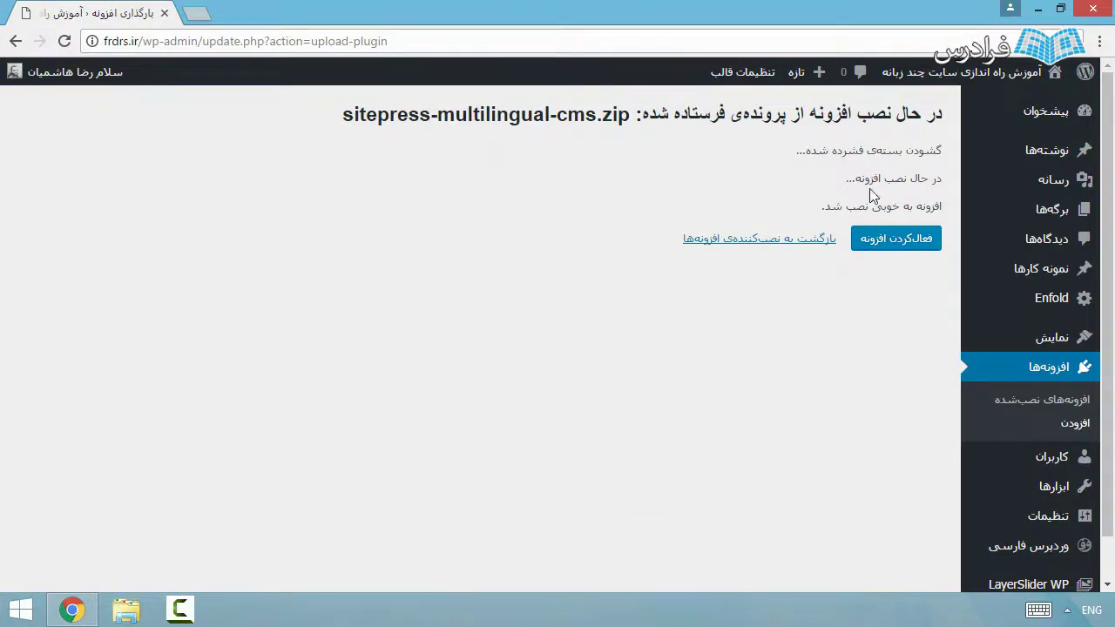
left_click(895, 242)
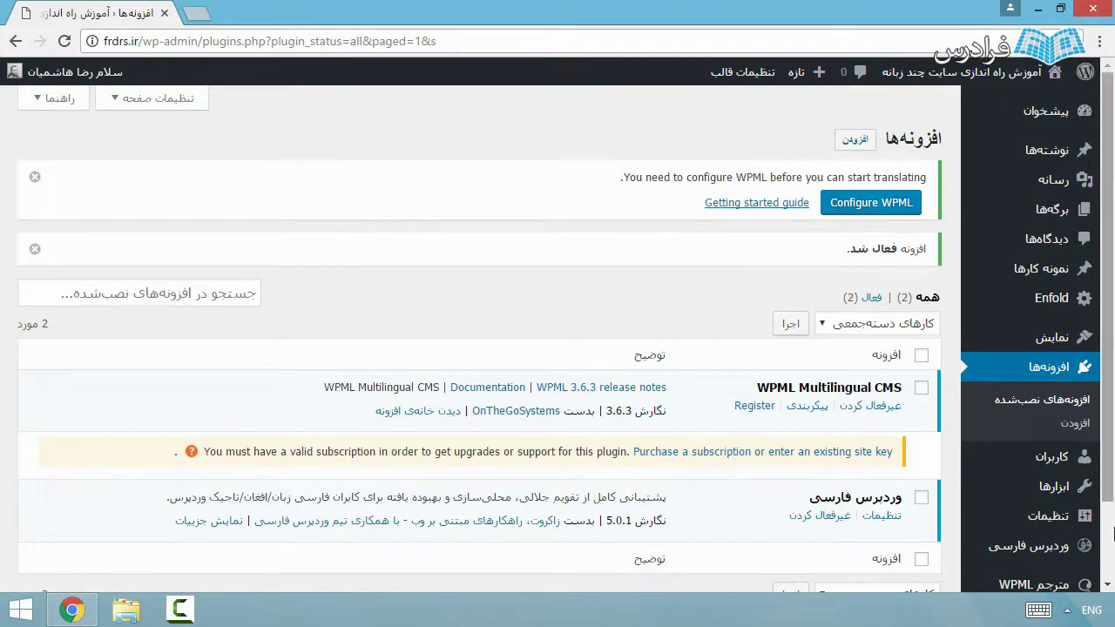
Step: Look over the new WPML entries in the admin menu and start the WPML configuration wizard
scroll(958, 349, "down", 2)
mouse_move(1031, 492)
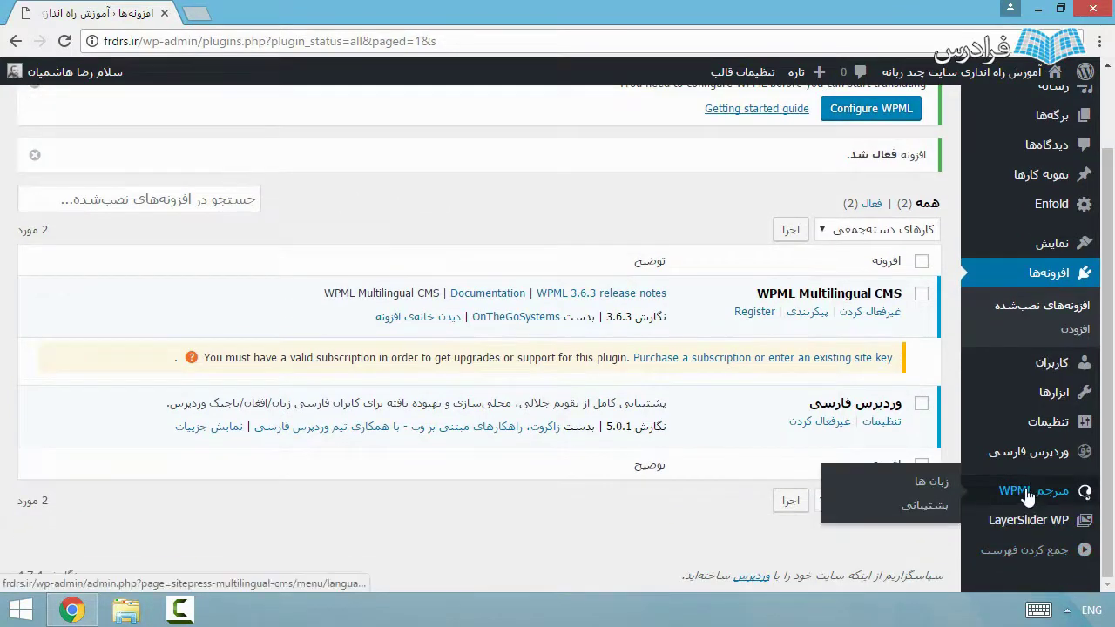
scroll(1028, 488, "up", 2)
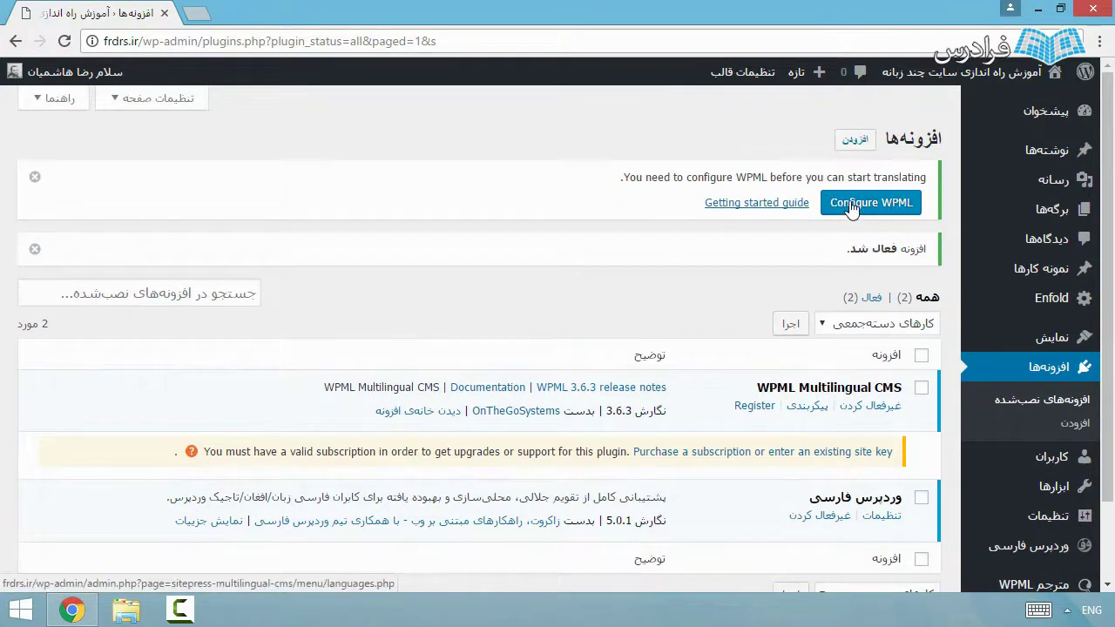
left_click(850, 209)
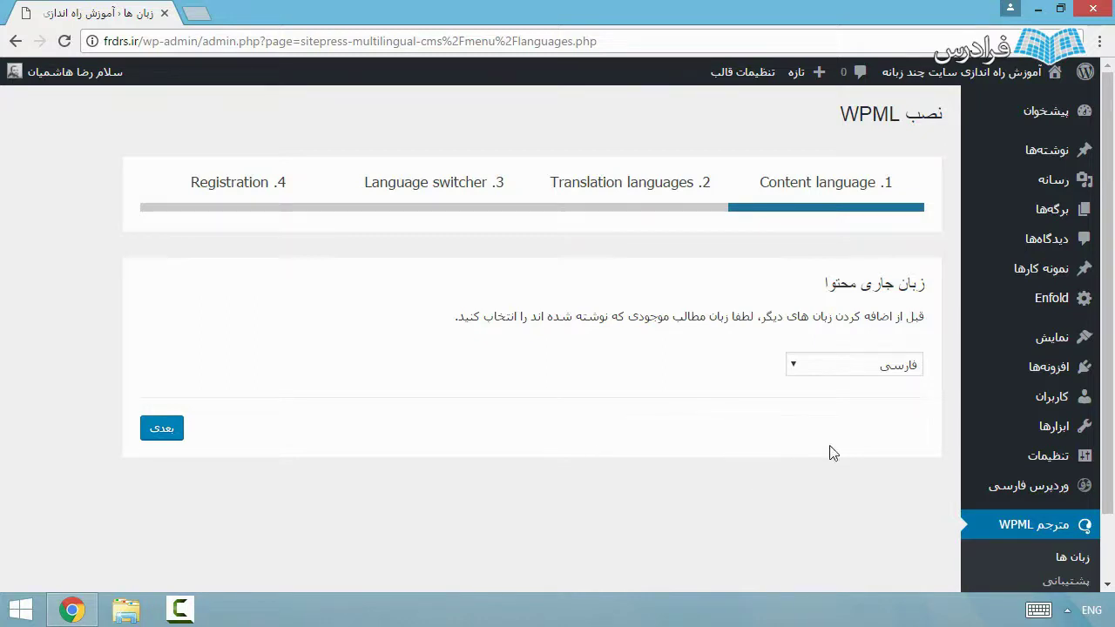
Step: Browse the available content languages, keep فارسی as the current content language, and continue to the translation languages
left_click(833, 370)
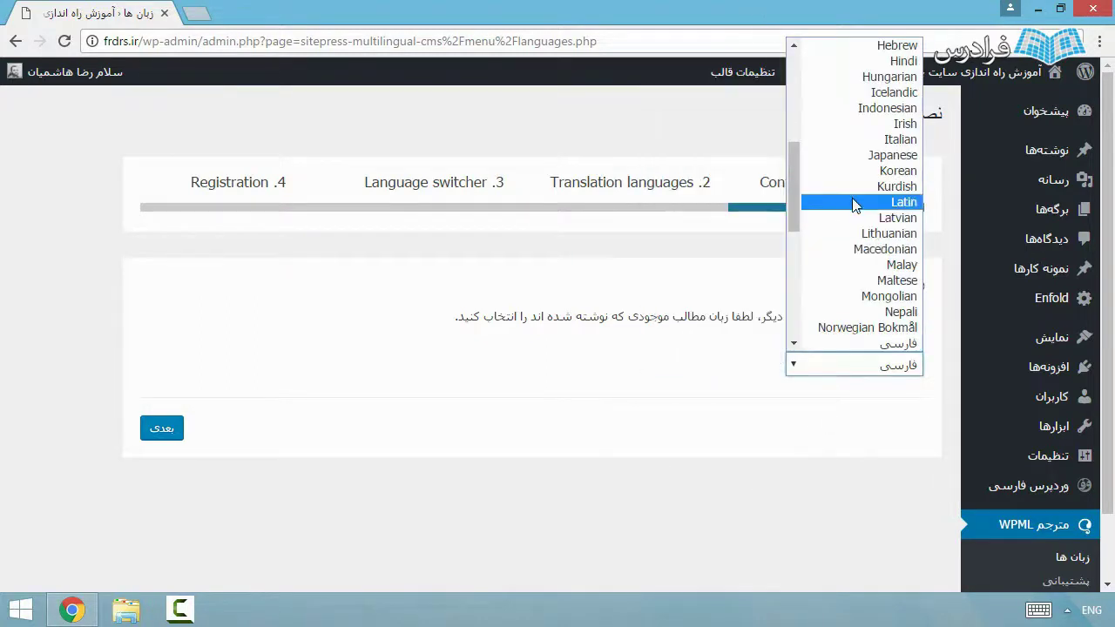
scroll(858, 187, "down", 4)
scroll(836, 220, "up", 2)
scroll(836, 220, "up", 10)
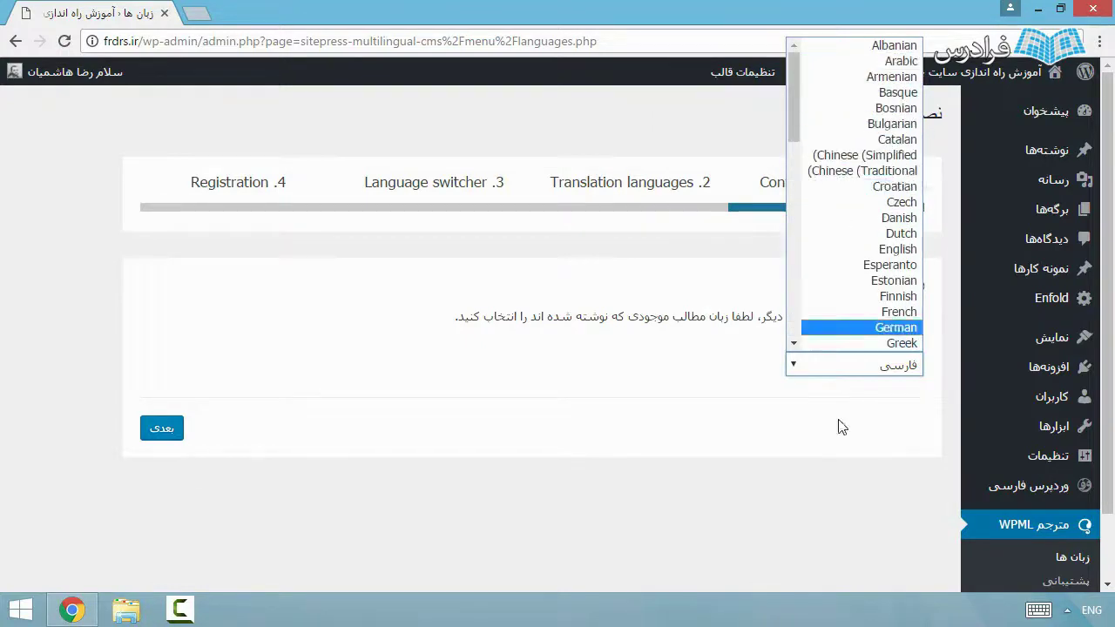
scroll(836, 228, "down", 10)
scroll(836, 218, "down", 4)
scroll(835, 197, "up", 10)
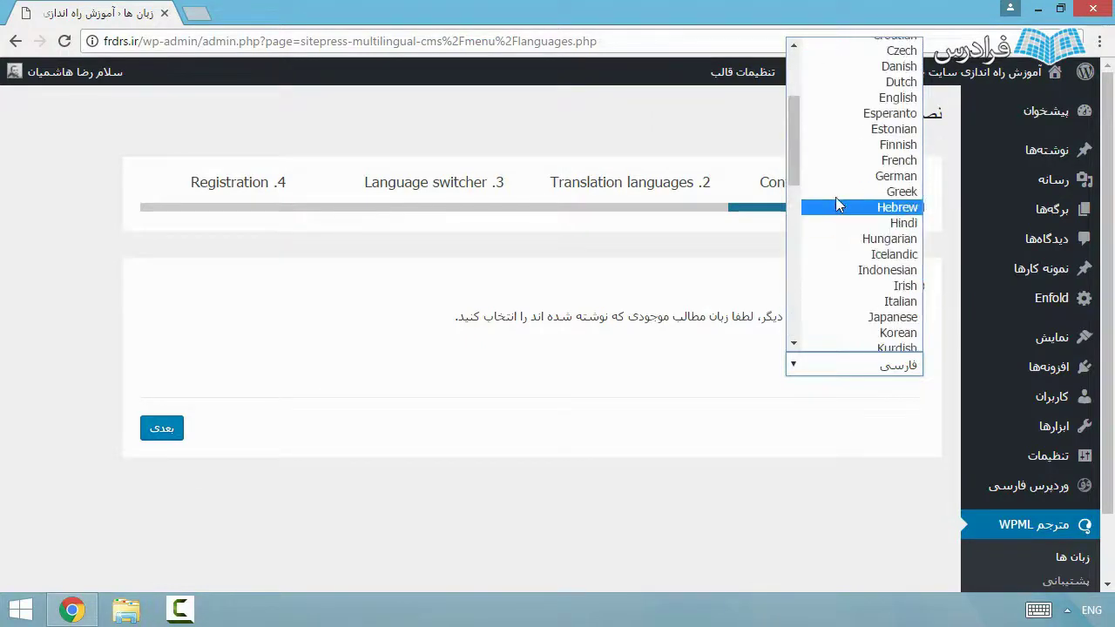
scroll(836, 196, "down", 10)
left_click(639, 423)
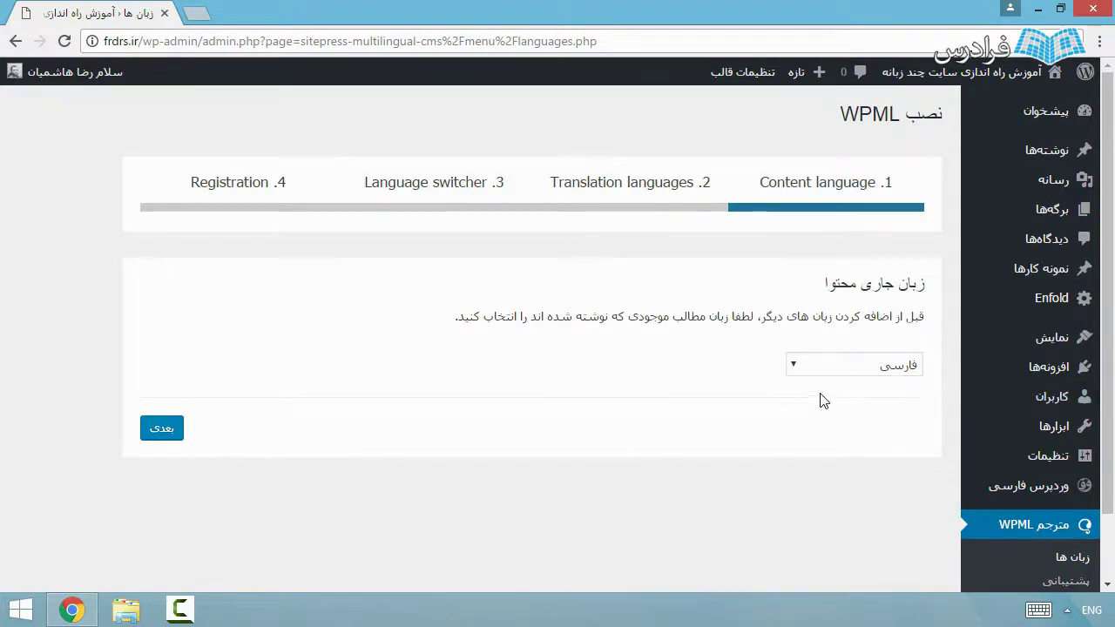
left_click(139, 428)
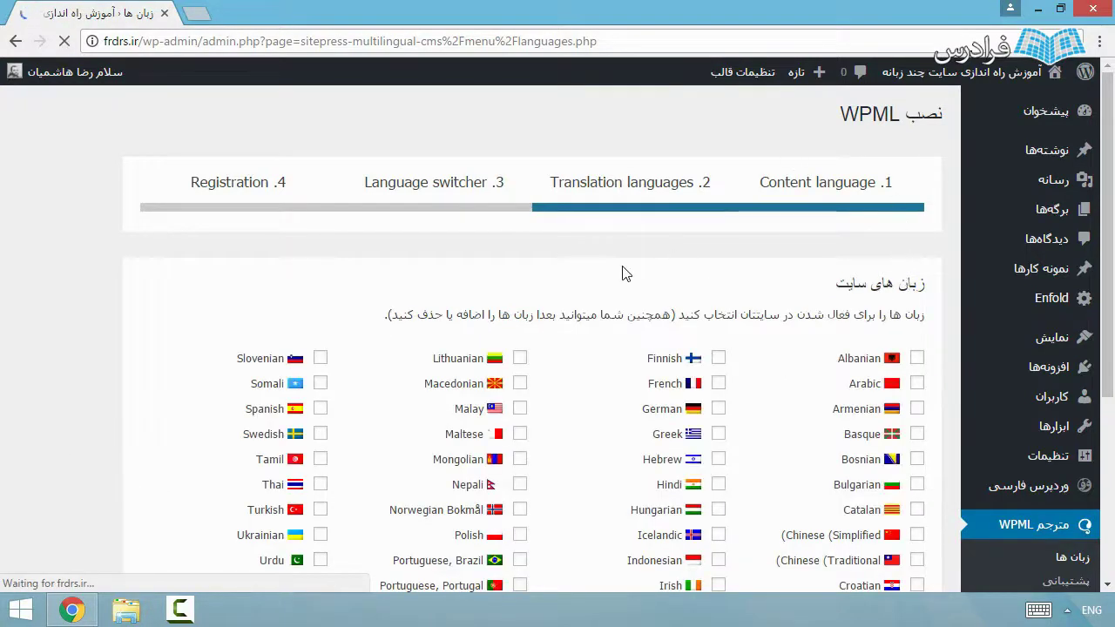
Step: Enable English as an additional site language in the translation languages list
scroll(578, 277, "down", 3)
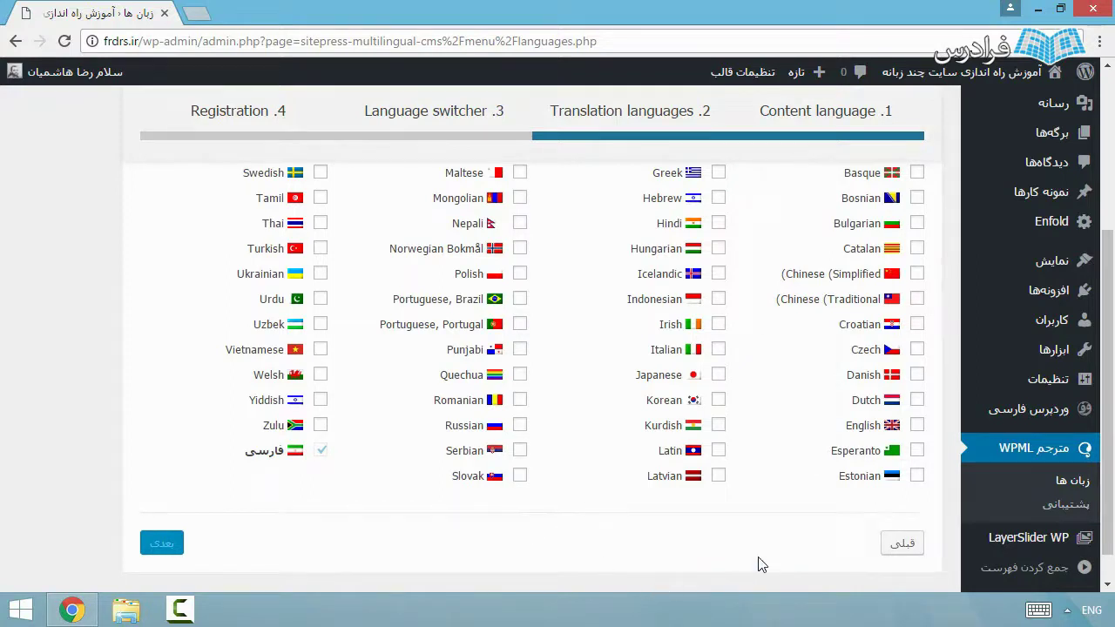
scroll(758, 564, "up", 1)
left_click(918, 512)
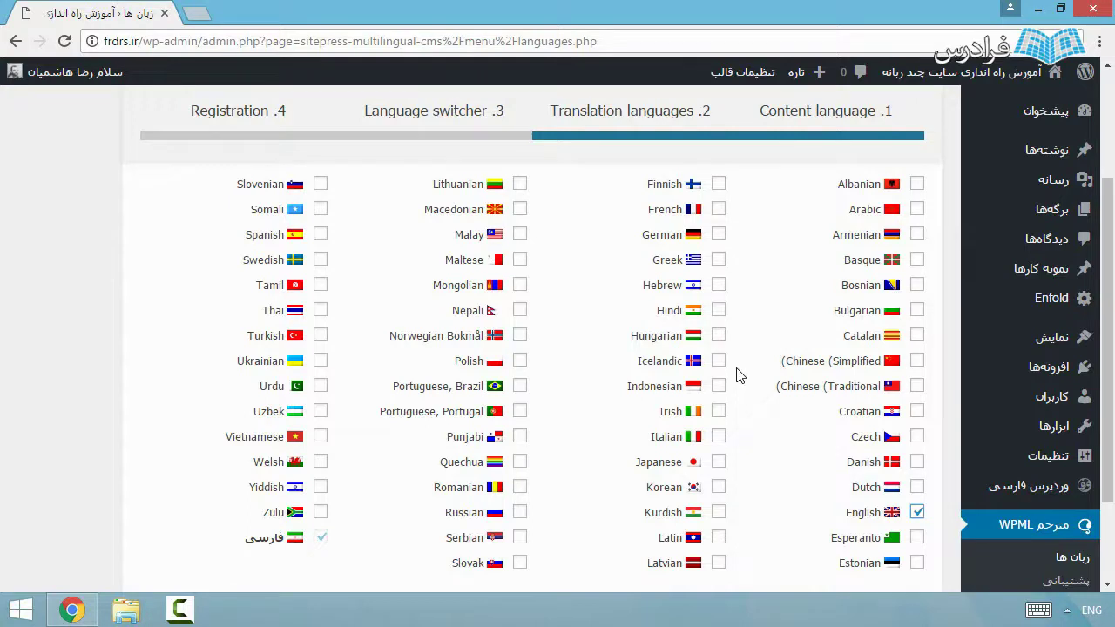
scroll(600, 387, "down", 2)
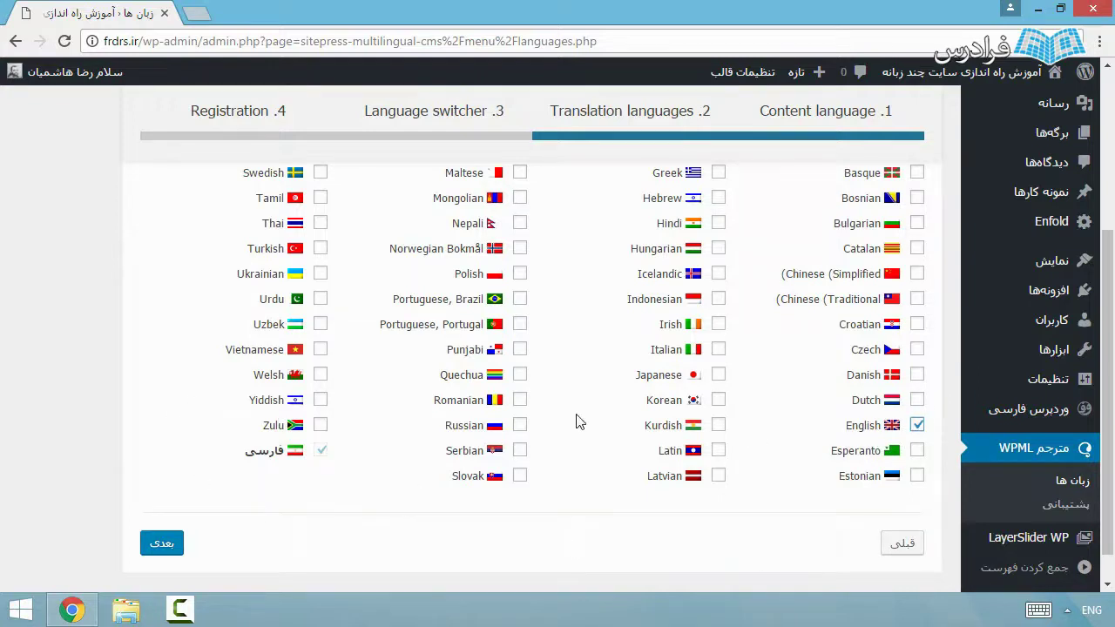
Step: Continue to the language switcher stage of the WPML setup and look over its sections
left_click(162, 543)
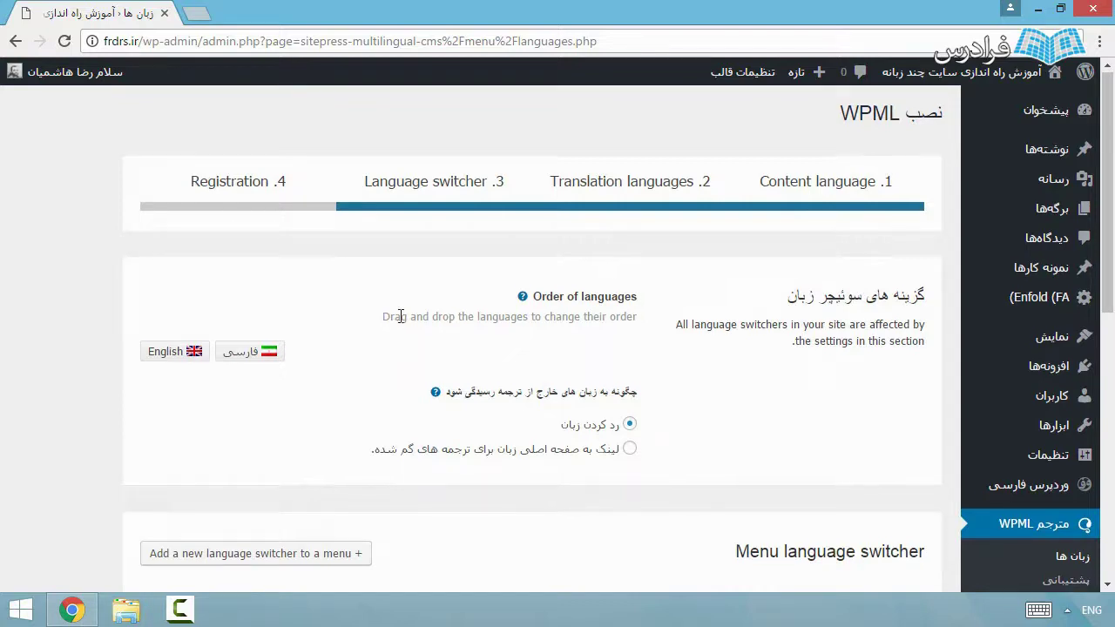
scroll(401, 322, "down", 3)
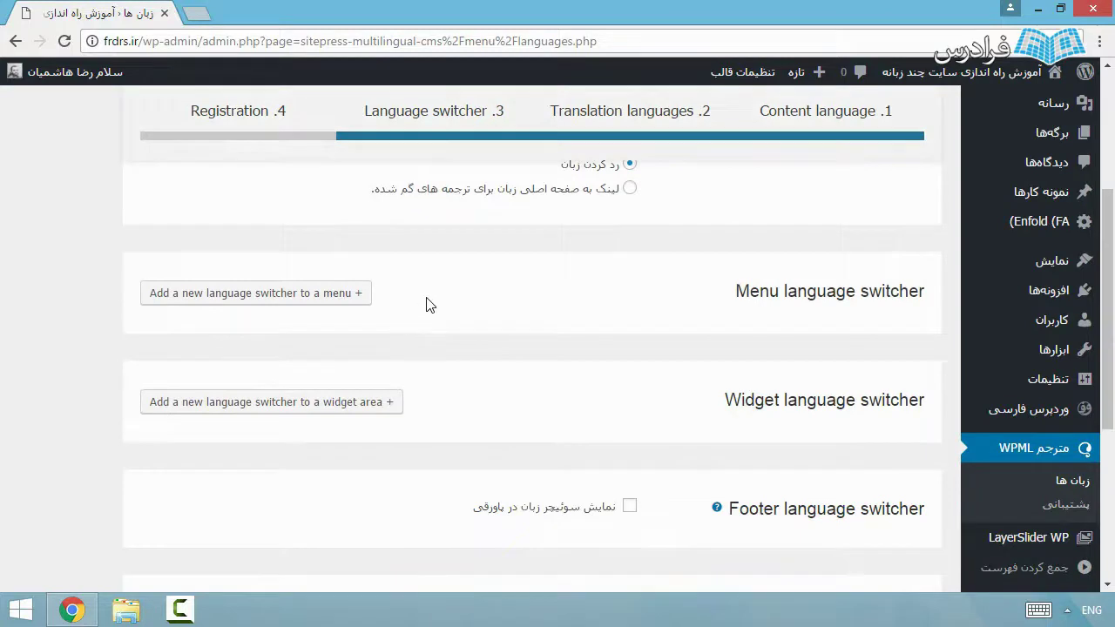
scroll(426, 304, "up", 1)
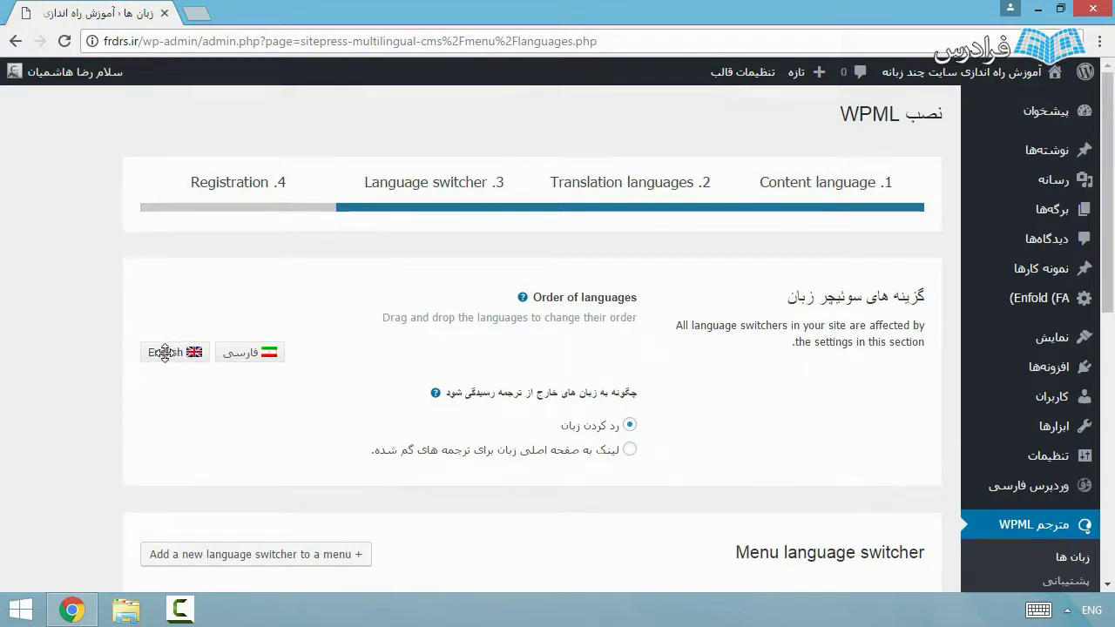
Step: Try English as the first language in the order of languages, and restore فارسی to first place
left_click_drag(164, 352, 258, 348)
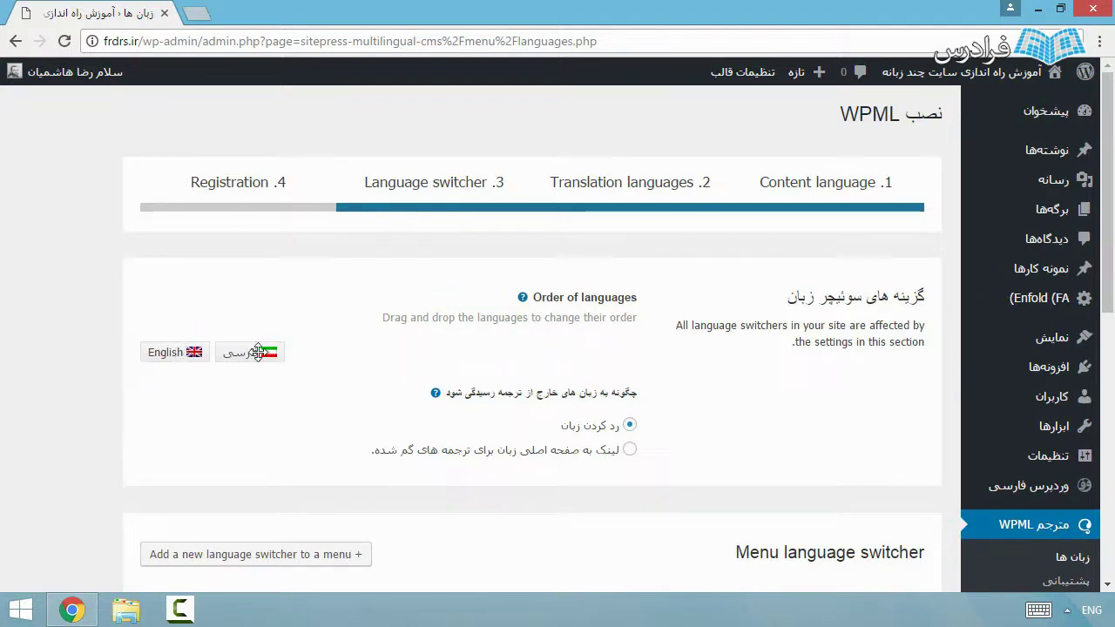
left_click_drag(259, 352, 47, 364)
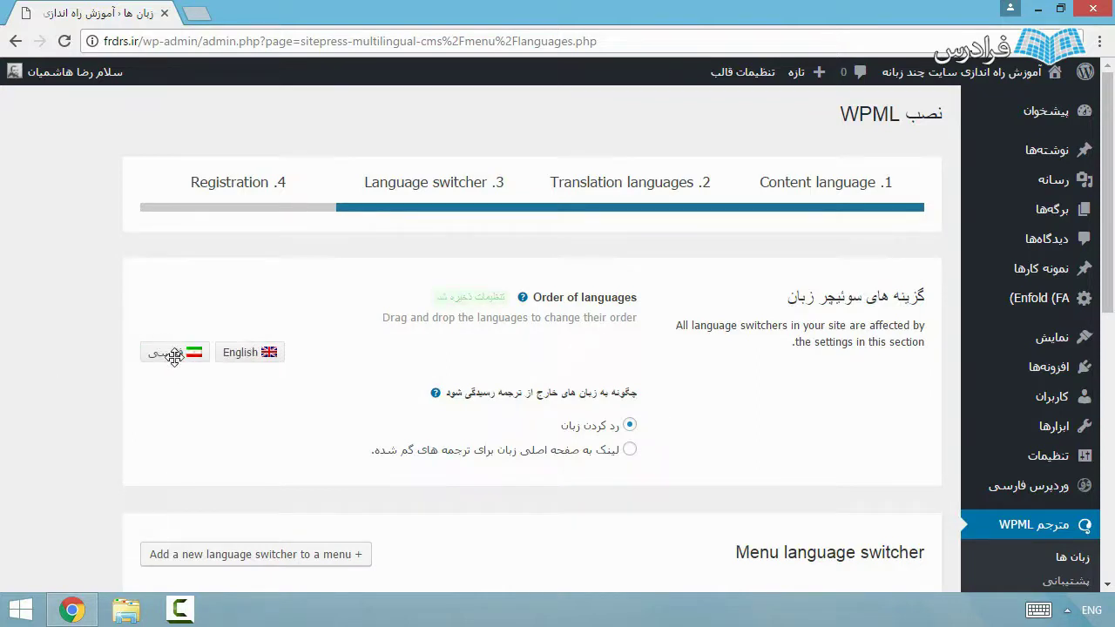
left_click_drag(172, 357, 270, 356)
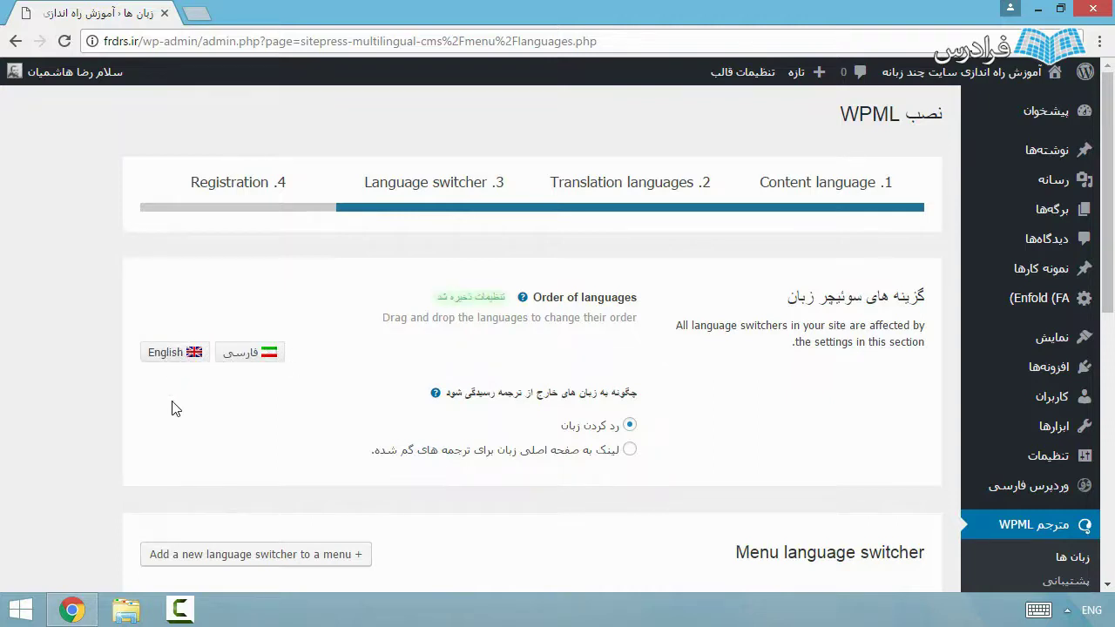
Step: Try linking missing translations to the language's home page, and return to the option that skips the language
scroll(258, 376, "down", 2)
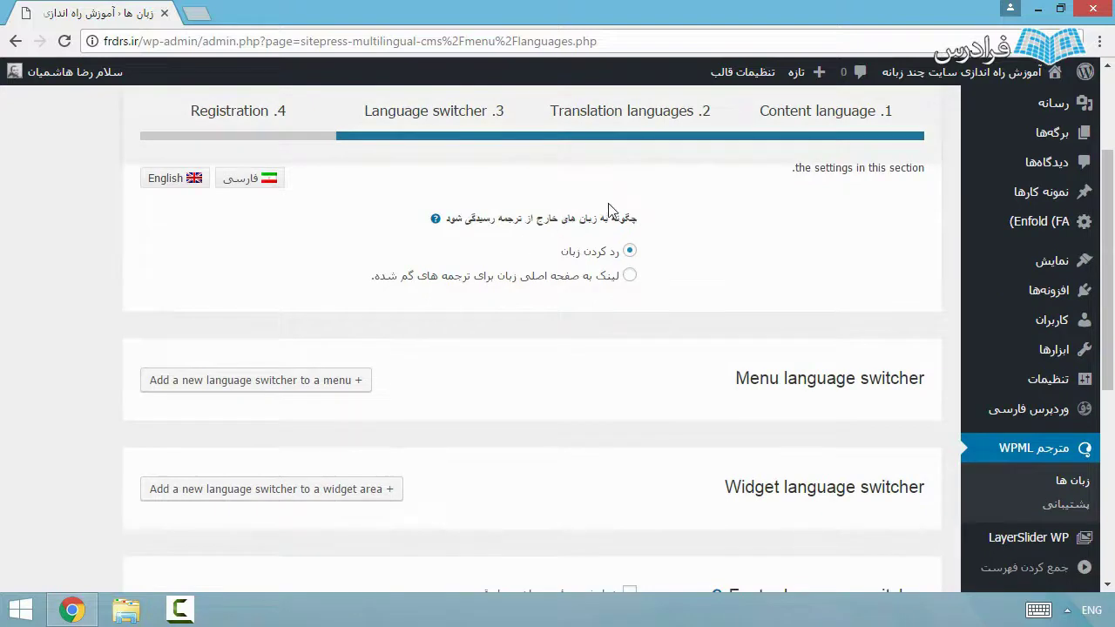
scroll(294, 288, "up", 1)
scroll(294, 288, "up", 1)
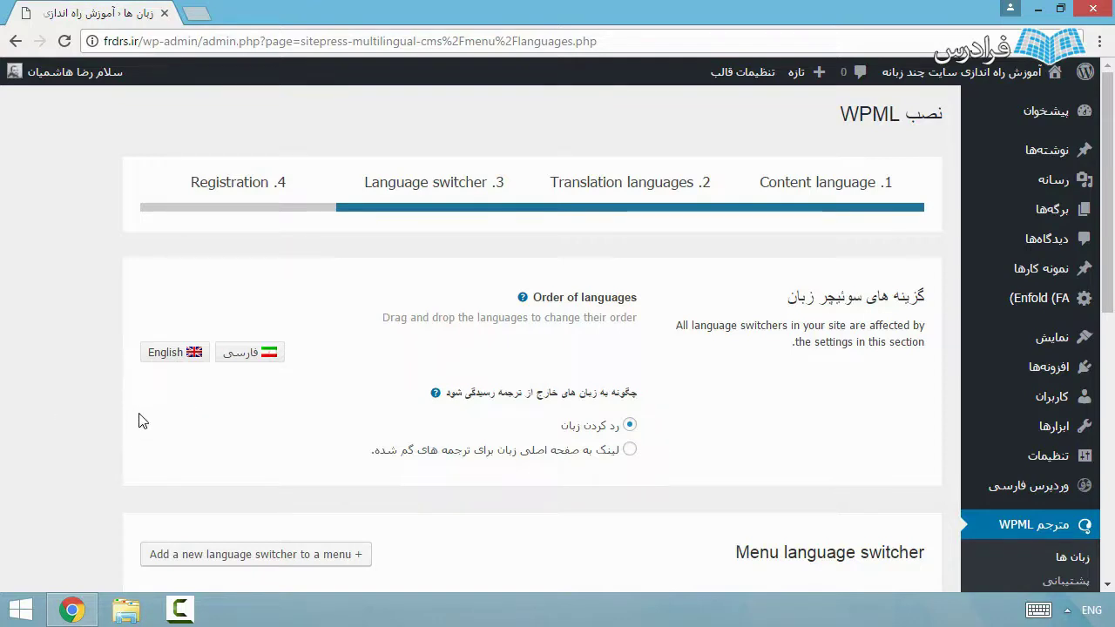
scroll(677, 493, "down", 1)
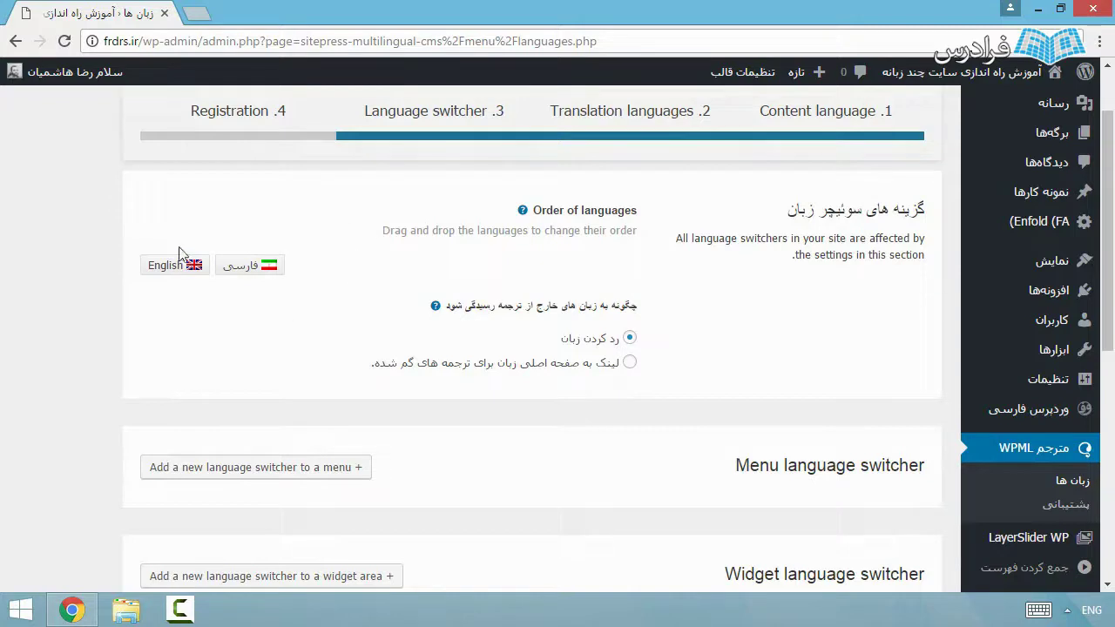
left_click(629, 364)
left_click(630, 340)
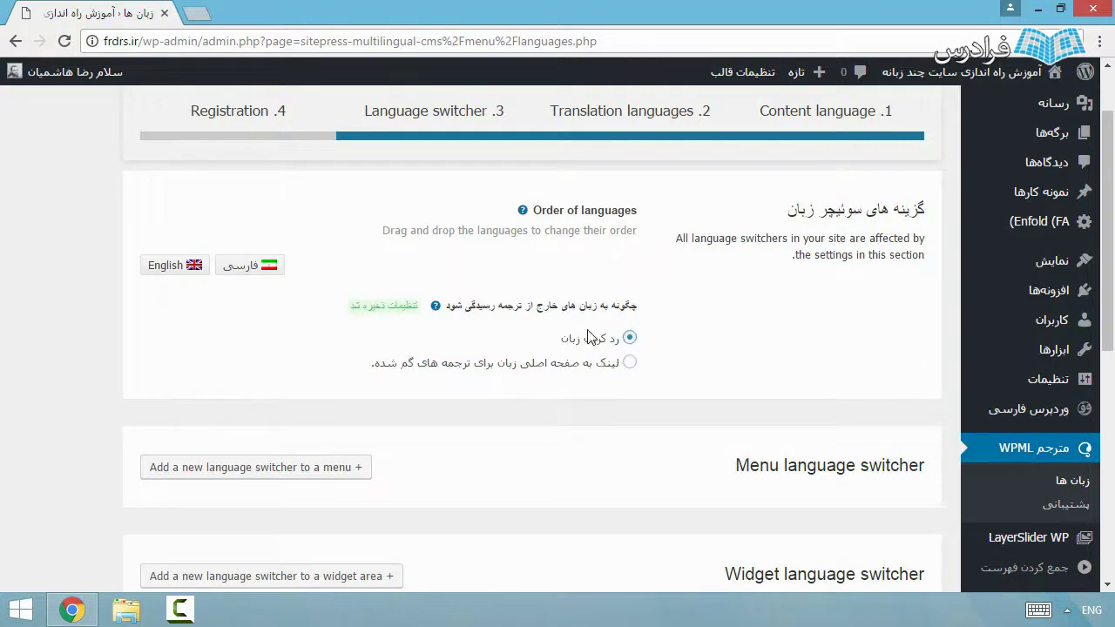
scroll(613, 331, "down", 4)
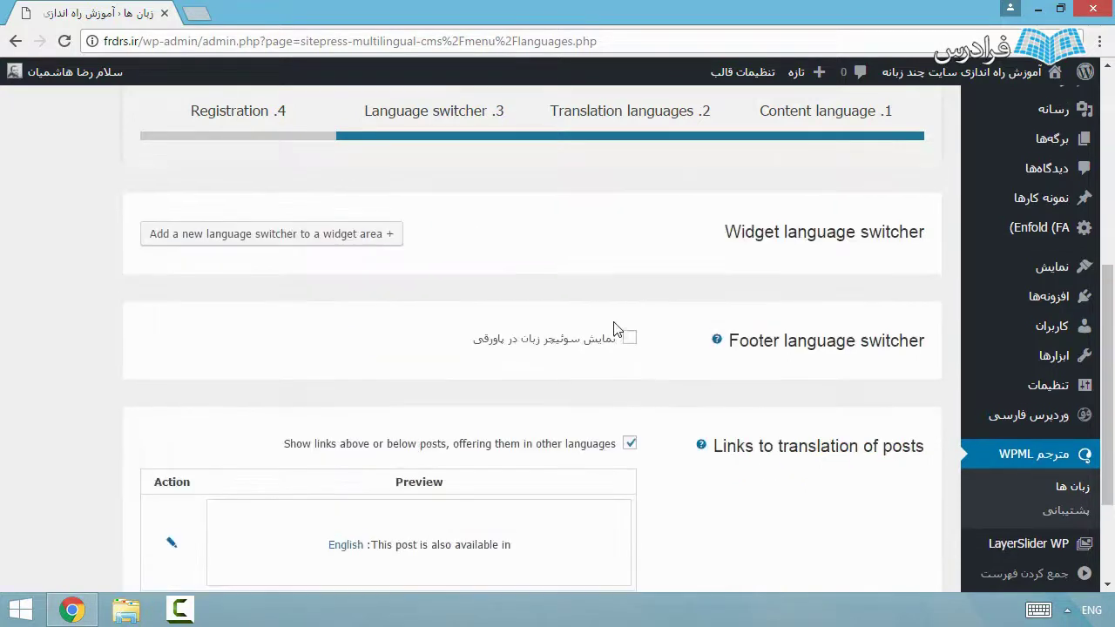
scroll(755, 321, "up", 2)
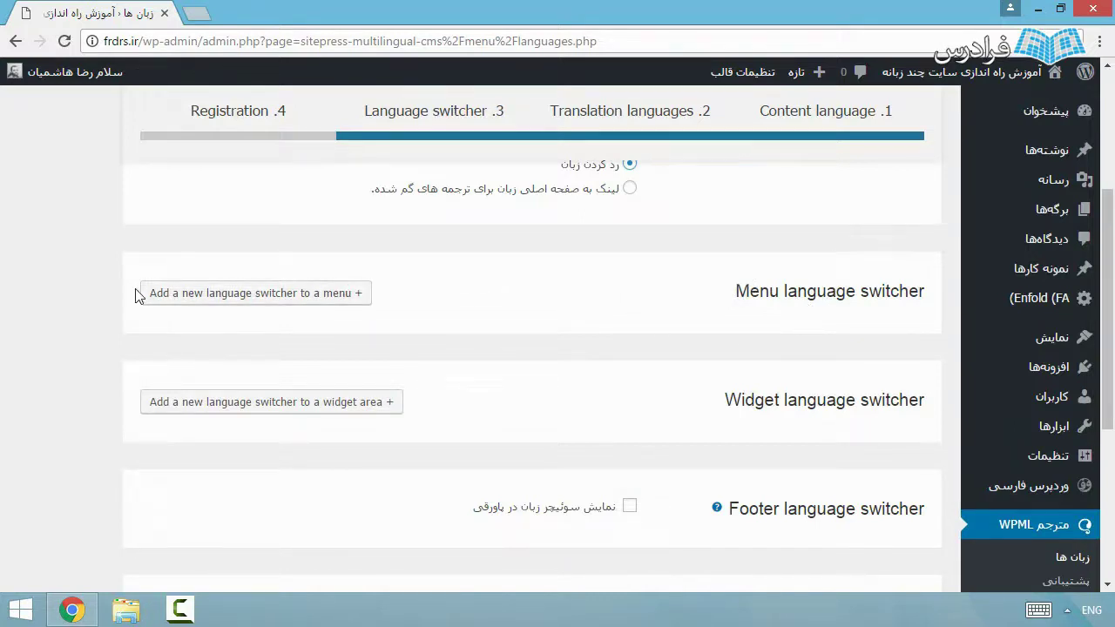
left_click(186, 300)
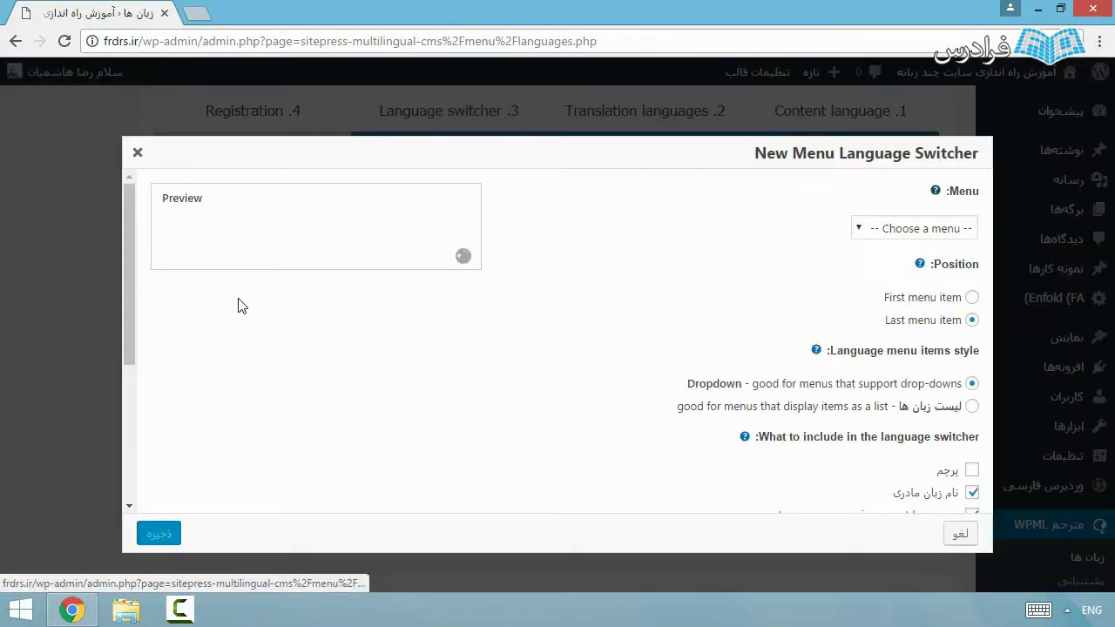
left_click(912, 240)
left_click(926, 262)
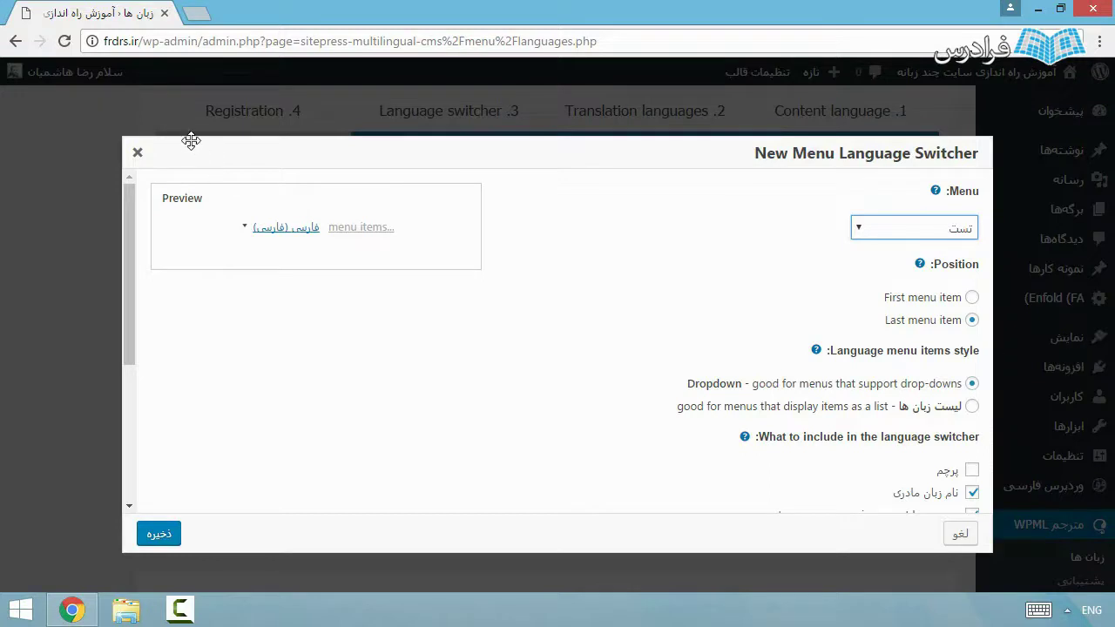
left_click(137, 152)
Step: Open the WordPress menus page in a new browser tab and create a new menu named صفحه اصلی
mouse_move(1071, 348)
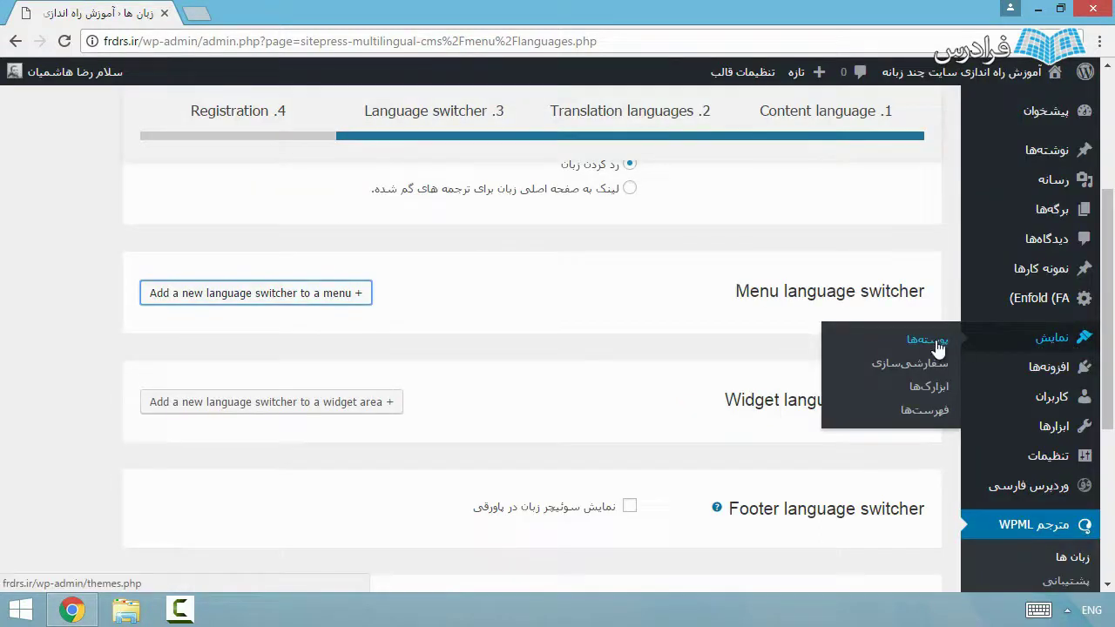
left_click(906, 410)
middle_click(906, 410)
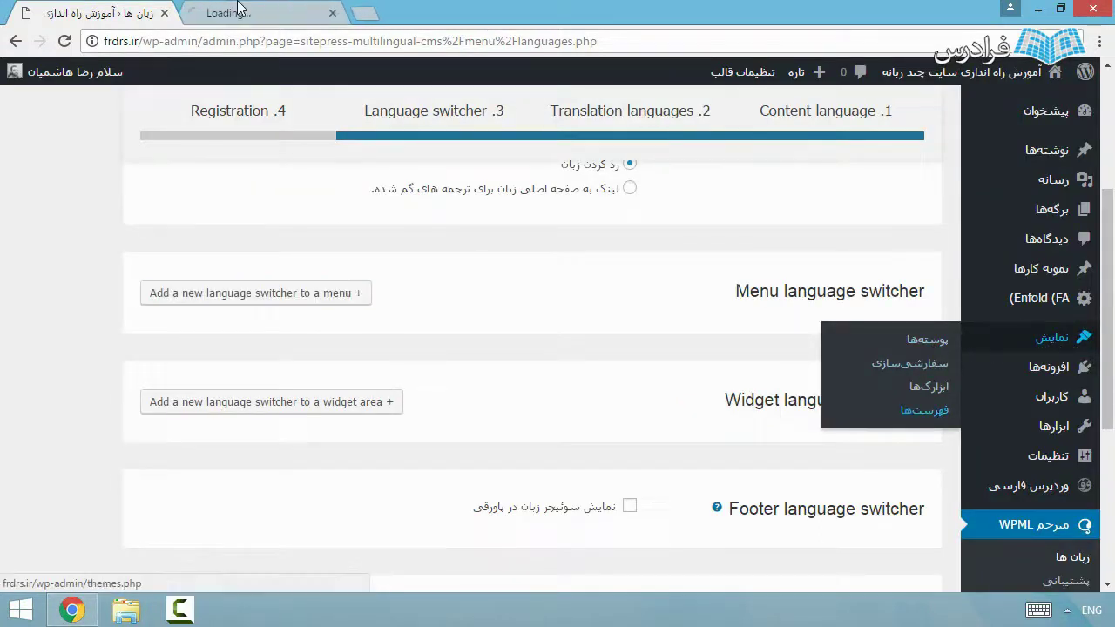
key("ctrl+Tab")
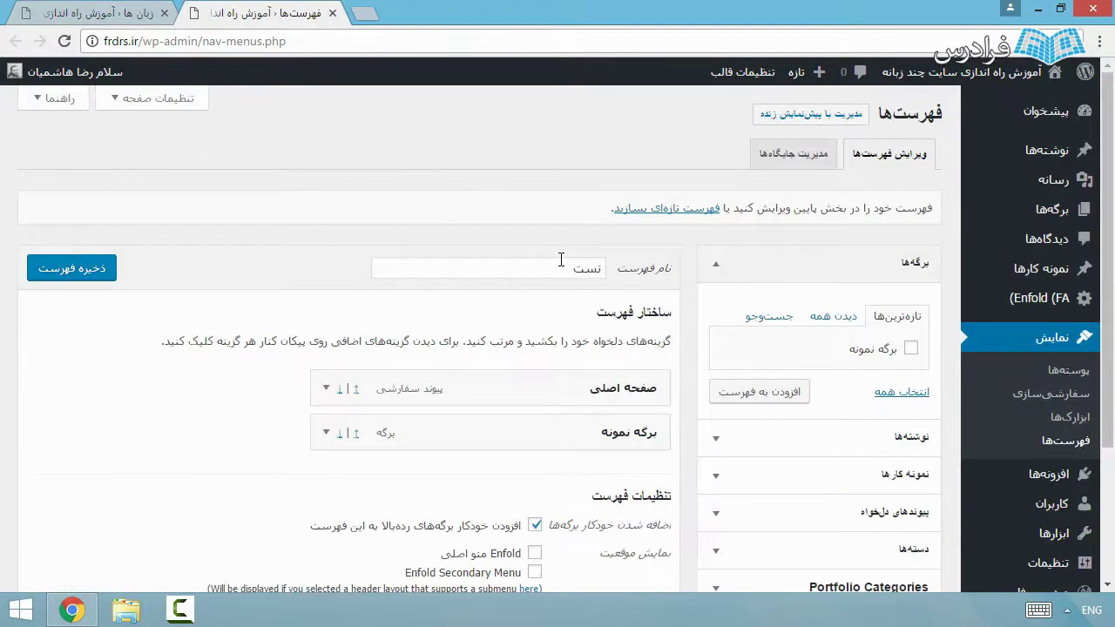
left_click(665, 213)
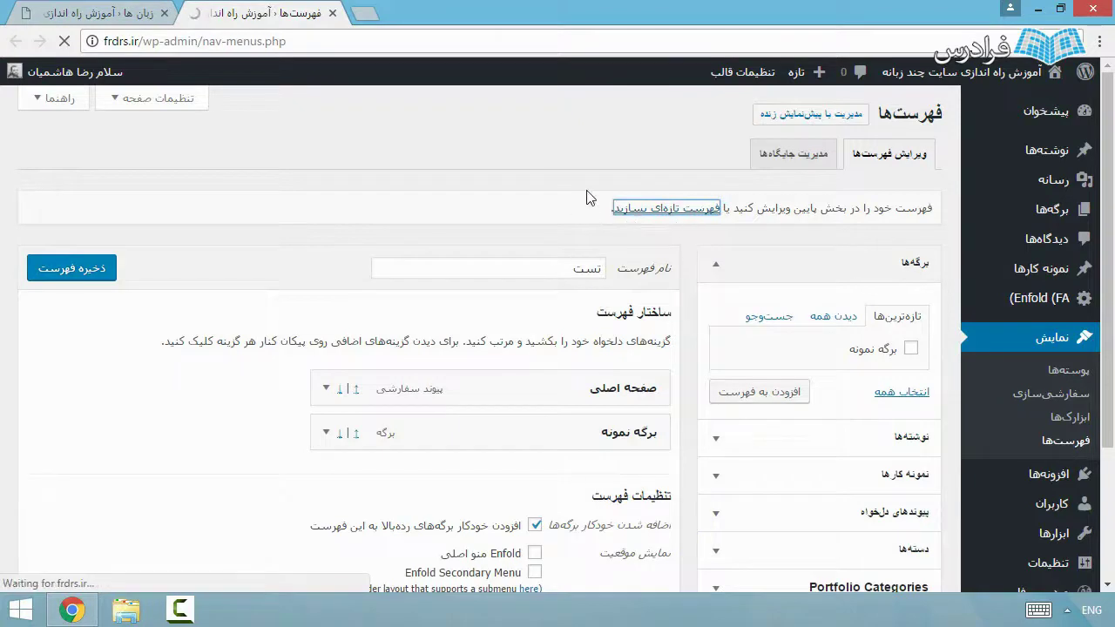
left_click(551, 270)
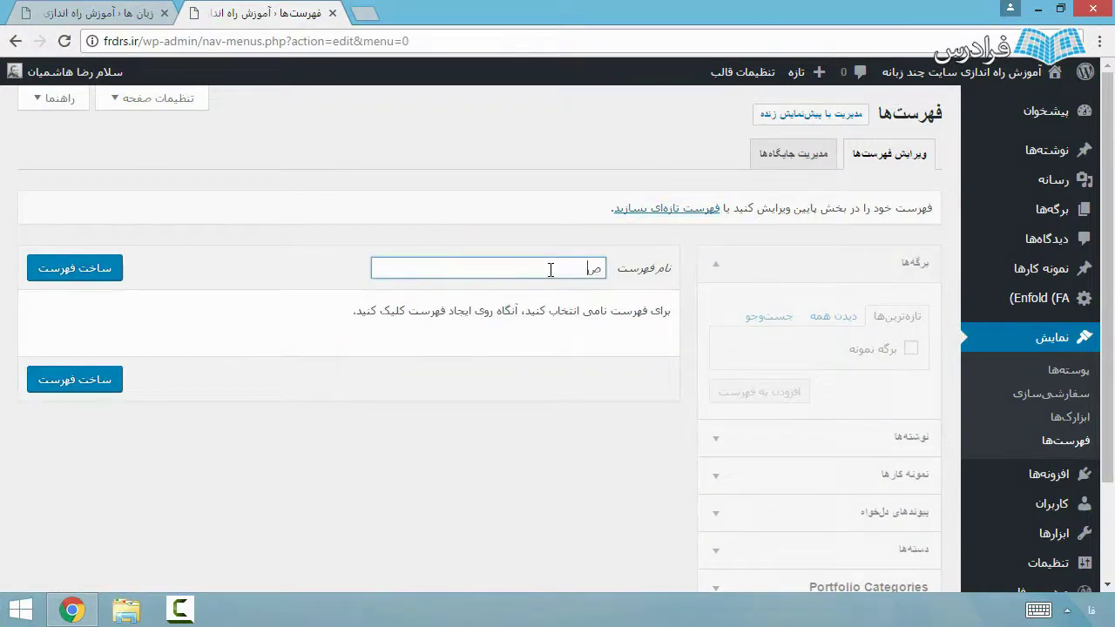
type("صفحه اصلی")
left_click(77, 263)
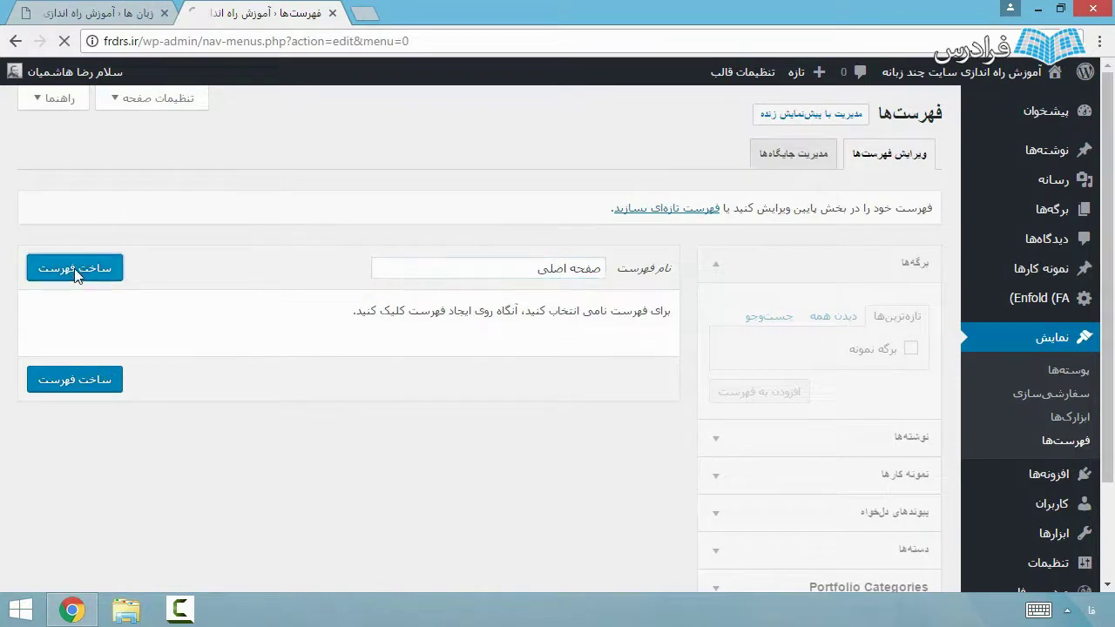
Step: Reload the WPML languages page and close the browser tab with the menus page
left_click(81, 7)
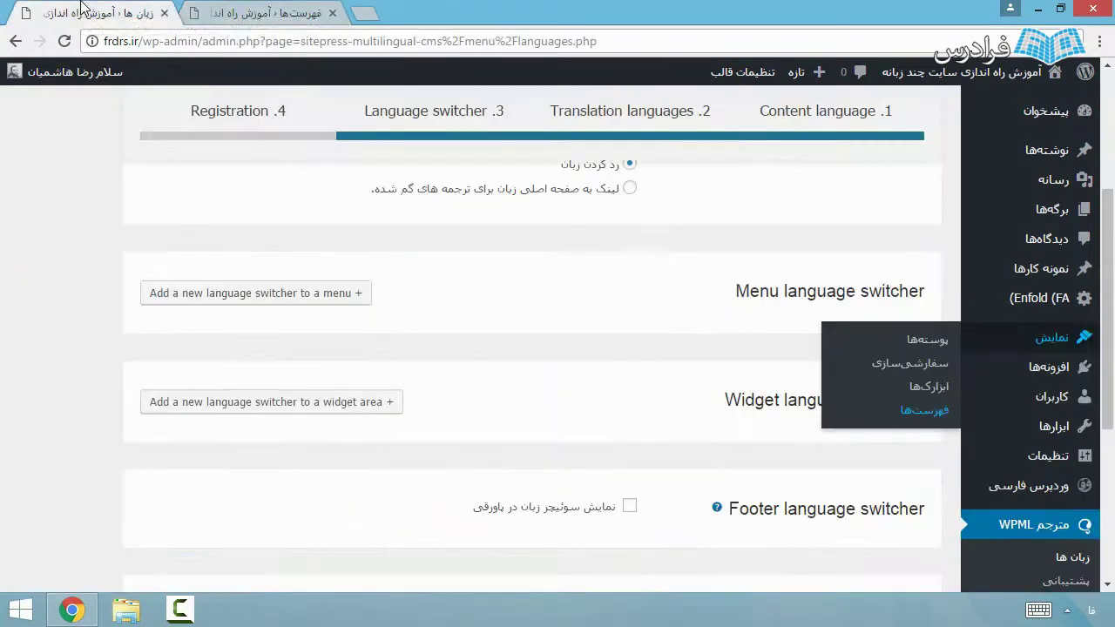
right_click(92, 8)
left_click(142, 43)
left_click(273, 12)
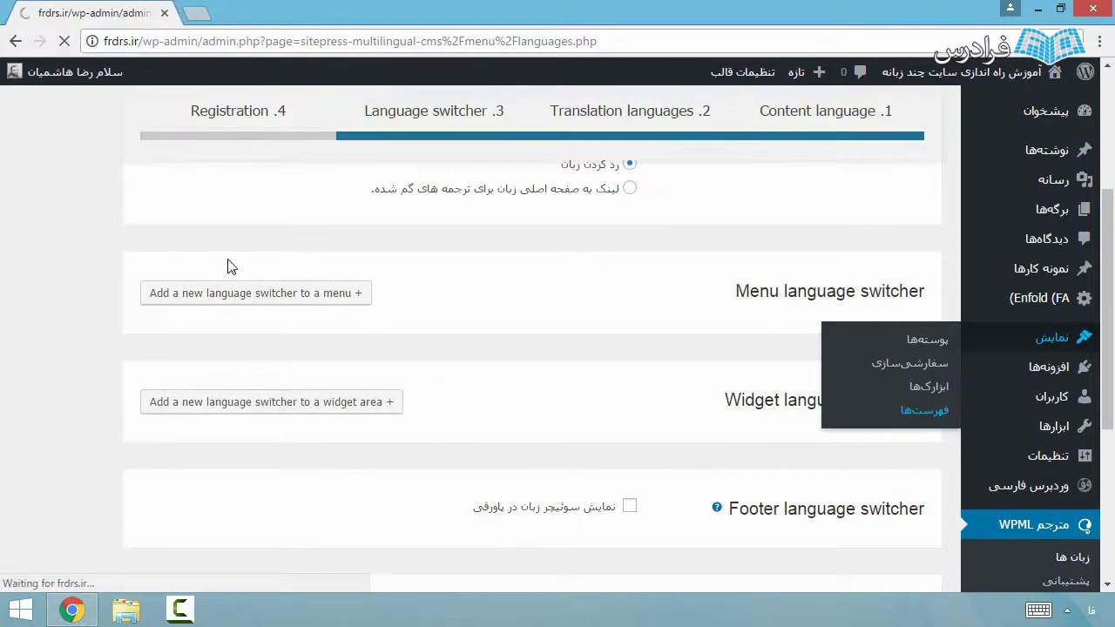
Step: Start a new menu language switcher for the menu تست and position it as the first menu item
left_click(301, 292)
left_click(939, 228)
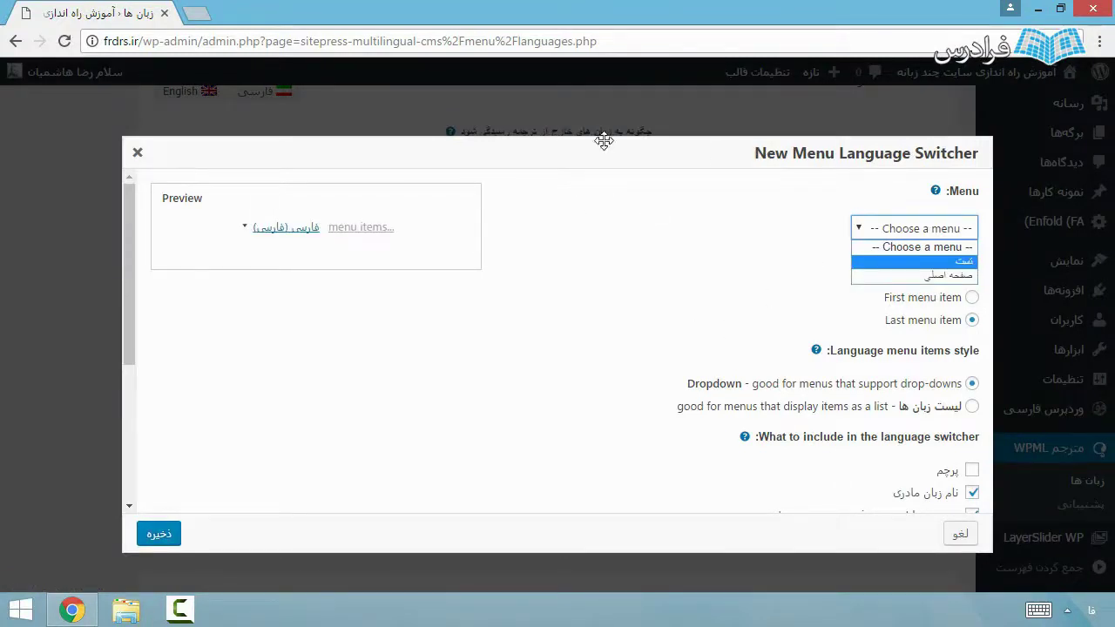
left_click(762, 204)
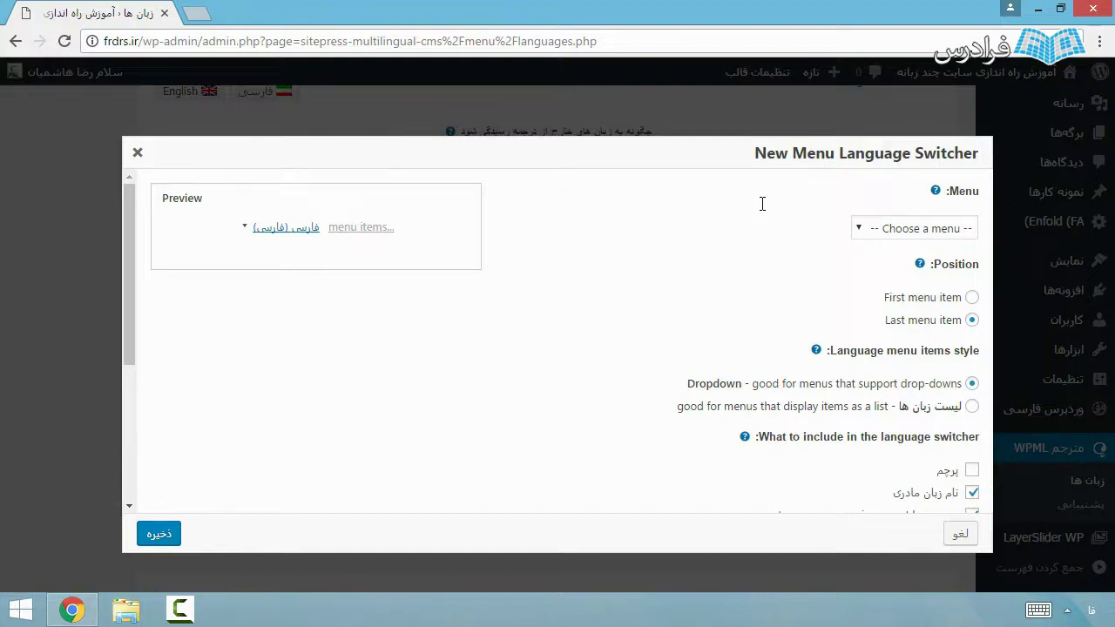
left_click(915, 229)
left_click(913, 261)
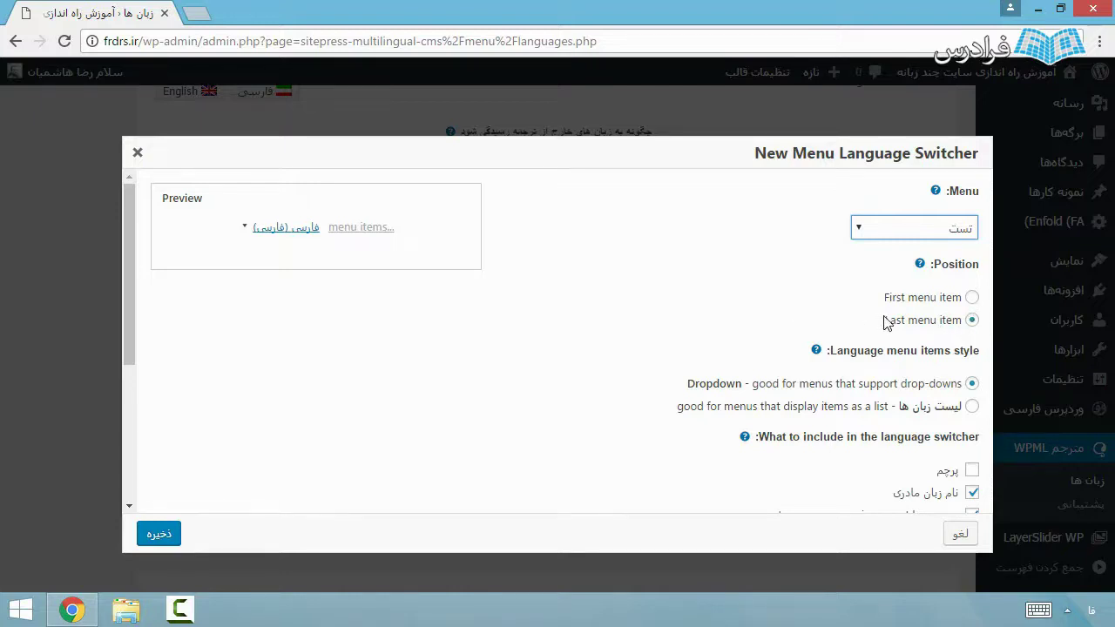
left_click(972, 299)
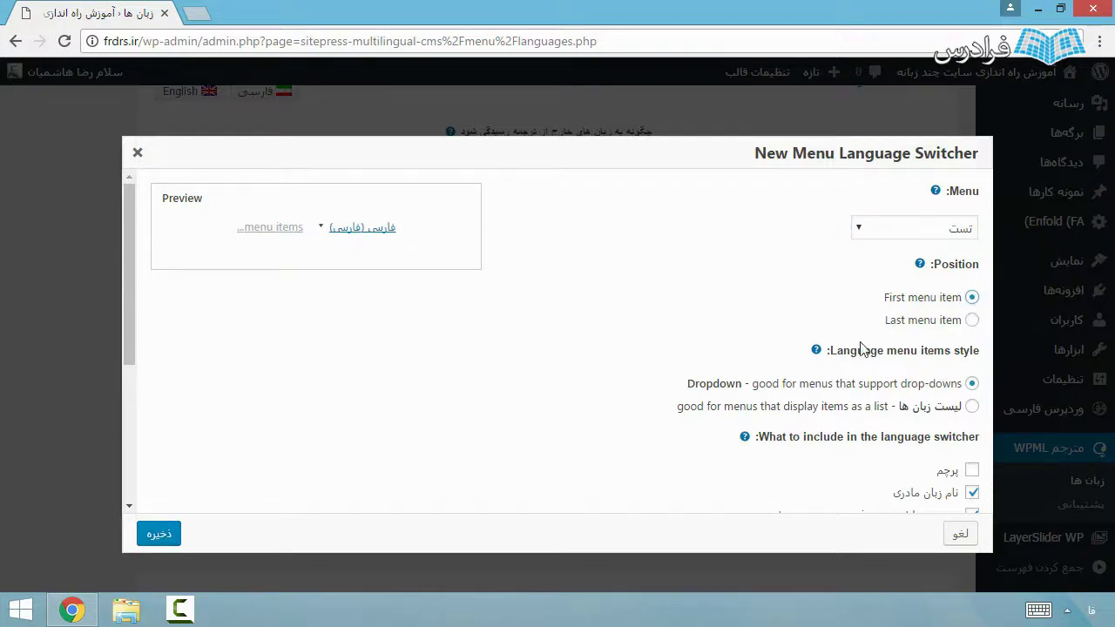
Step: Try the language list style for the menu items in the preview, and return to the Dropdown style
scroll(758, 324, "down", 1)
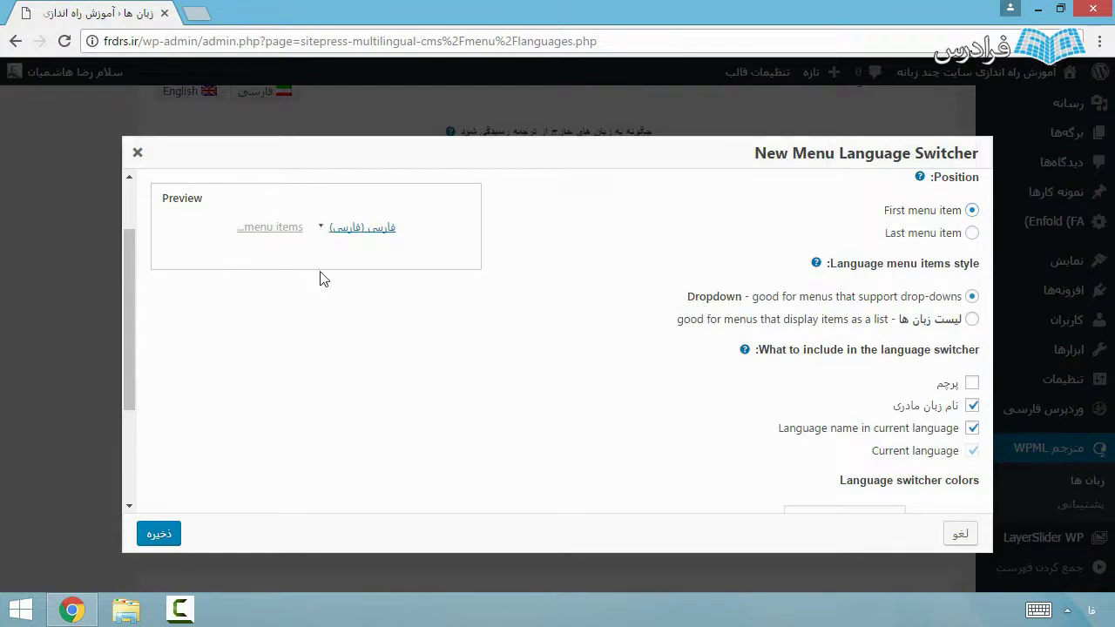
mouse_move(323, 236)
left_click(971, 321)
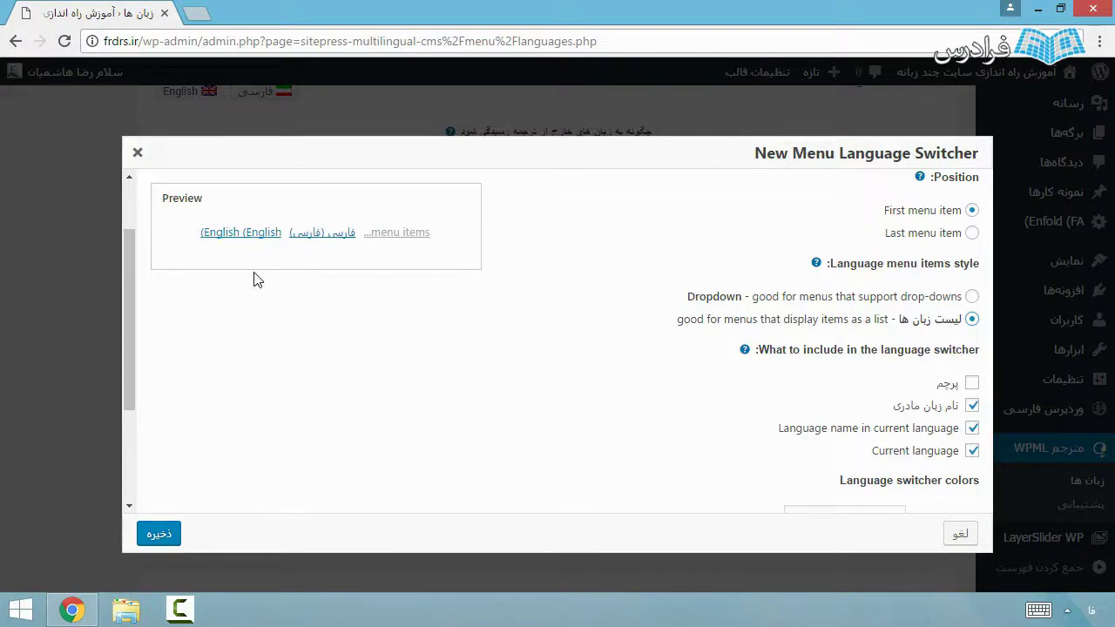
left_click(972, 297)
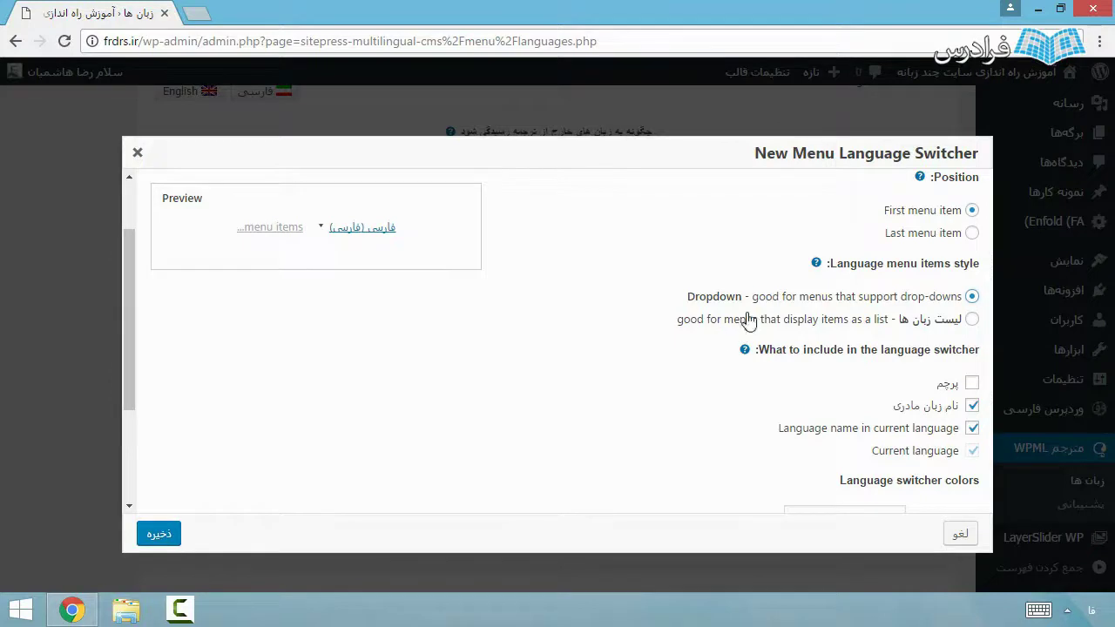
Step: Preview the switcher without the native language name, turn that name back on, and include the flag (پرچم)
scroll(787, 304, "down", 1)
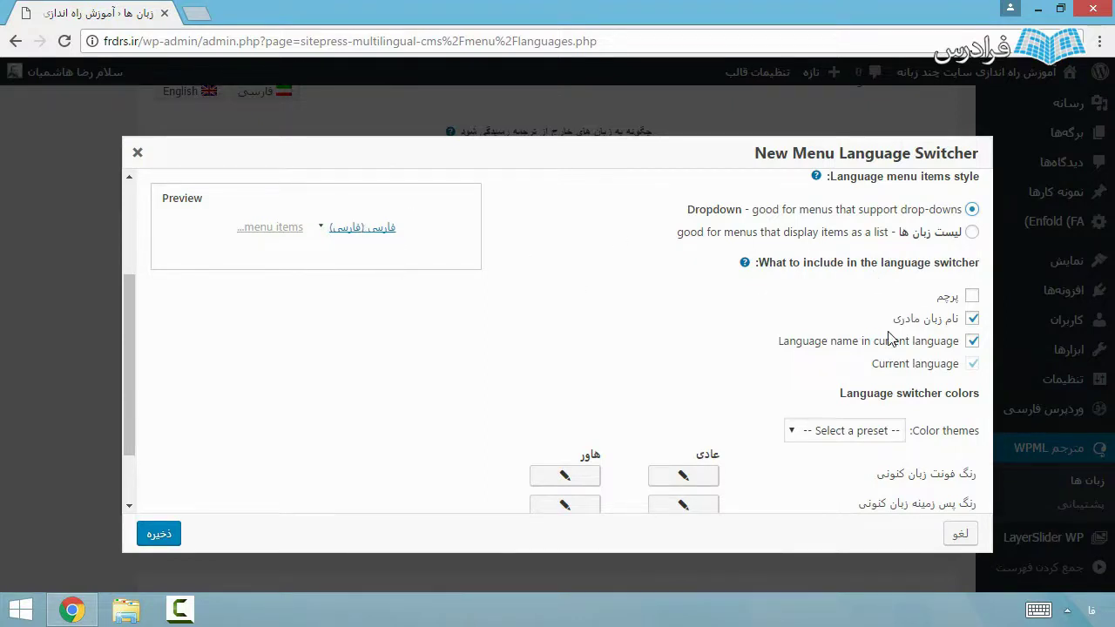
left_click(971, 319)
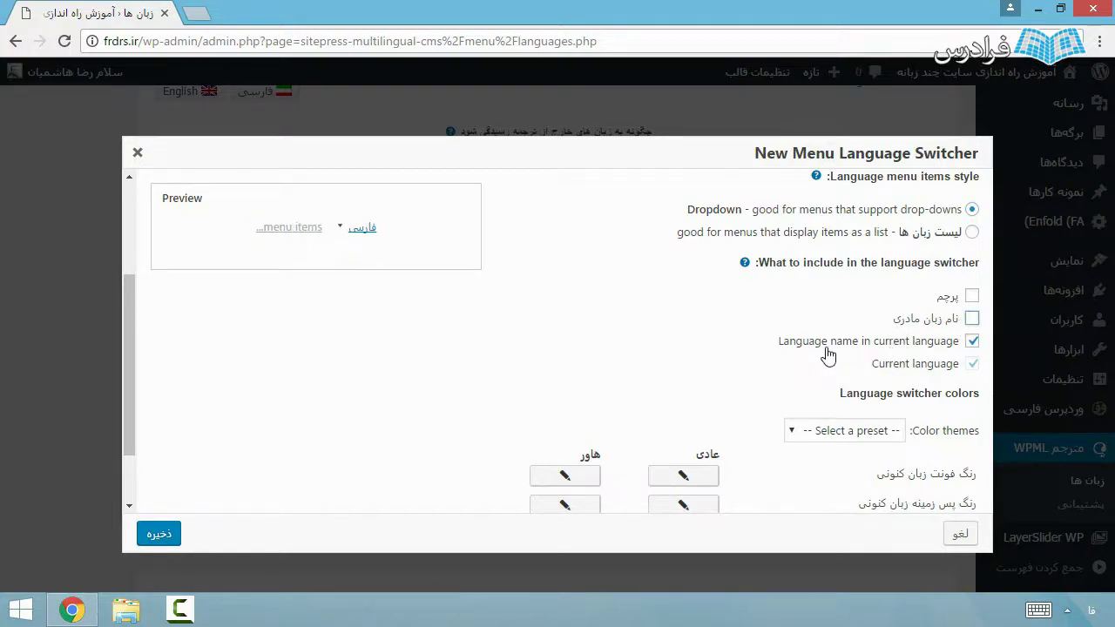
mouse_move(359, 237)
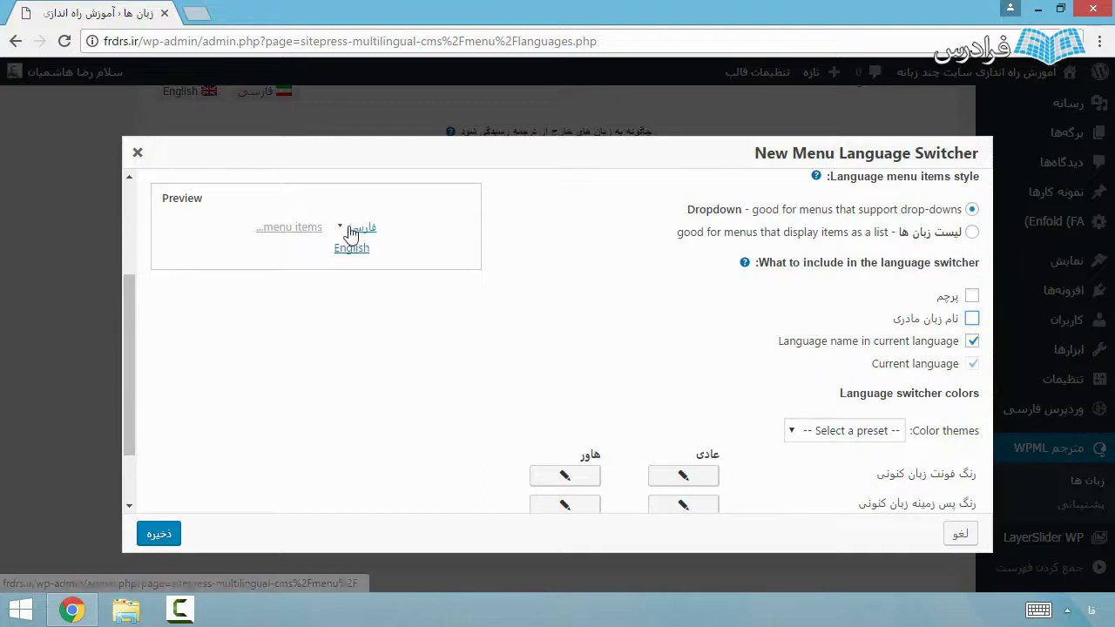
left_click(972, 319)
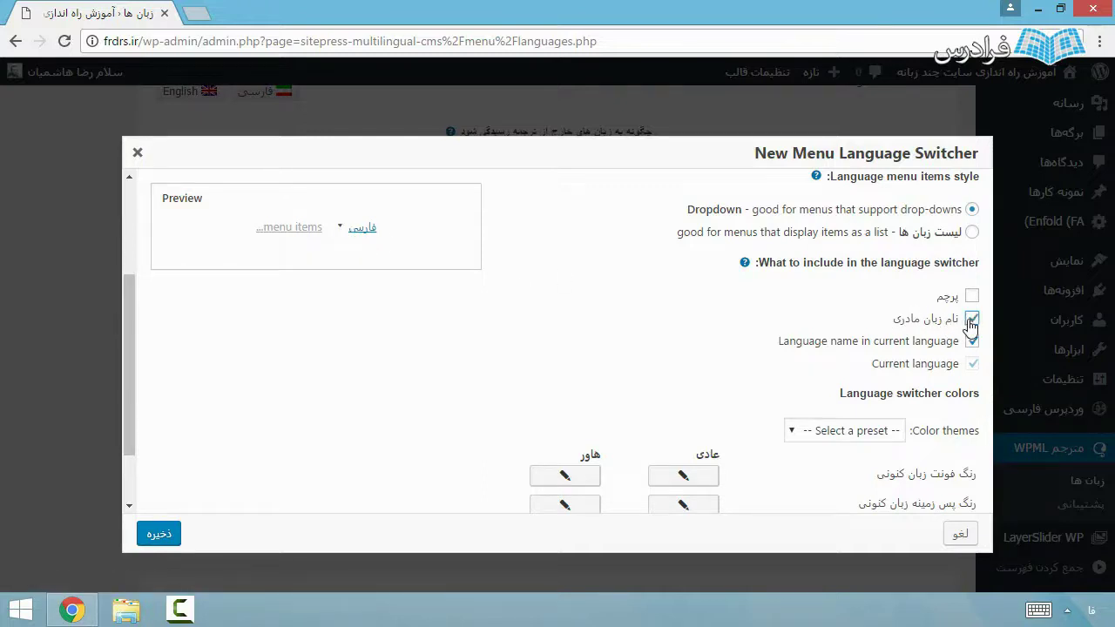
mouse_move(383, 237)
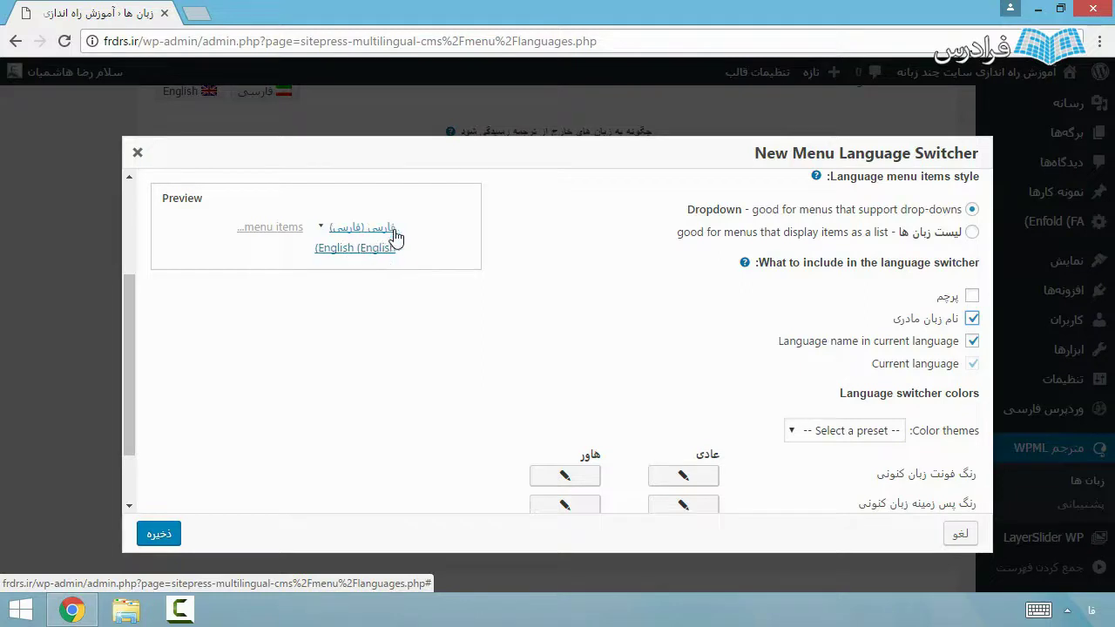
left_click(973, 296)
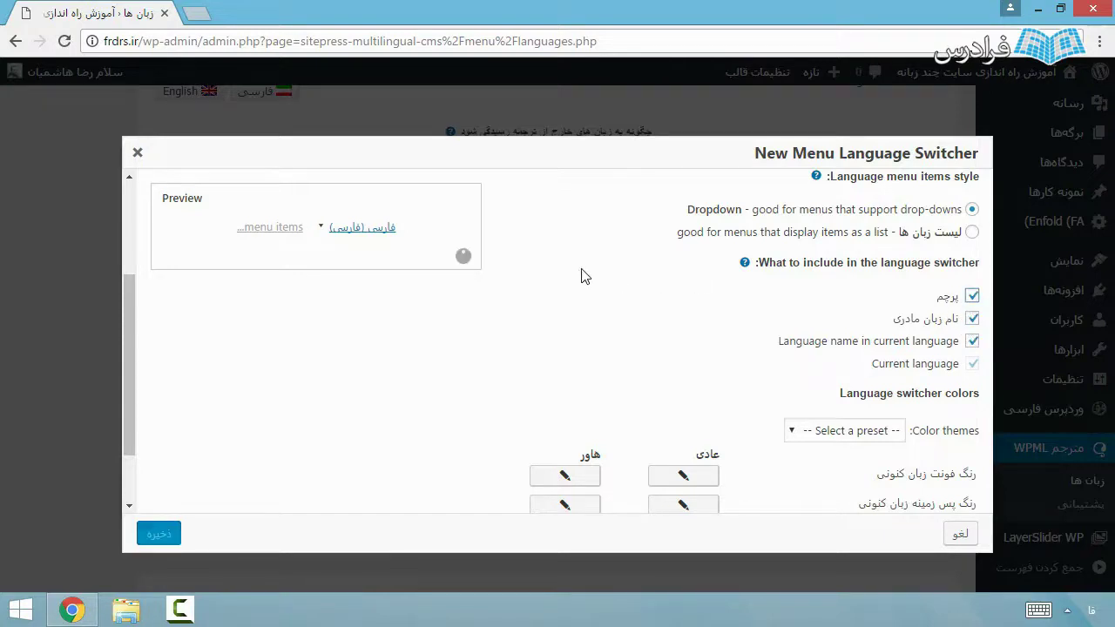
Step: Exclude the native language name (نام زبان مادری), preview the switcher with flags only, and turn Language name in current language back on
left_click(972, 318)
left_click(970, 343)
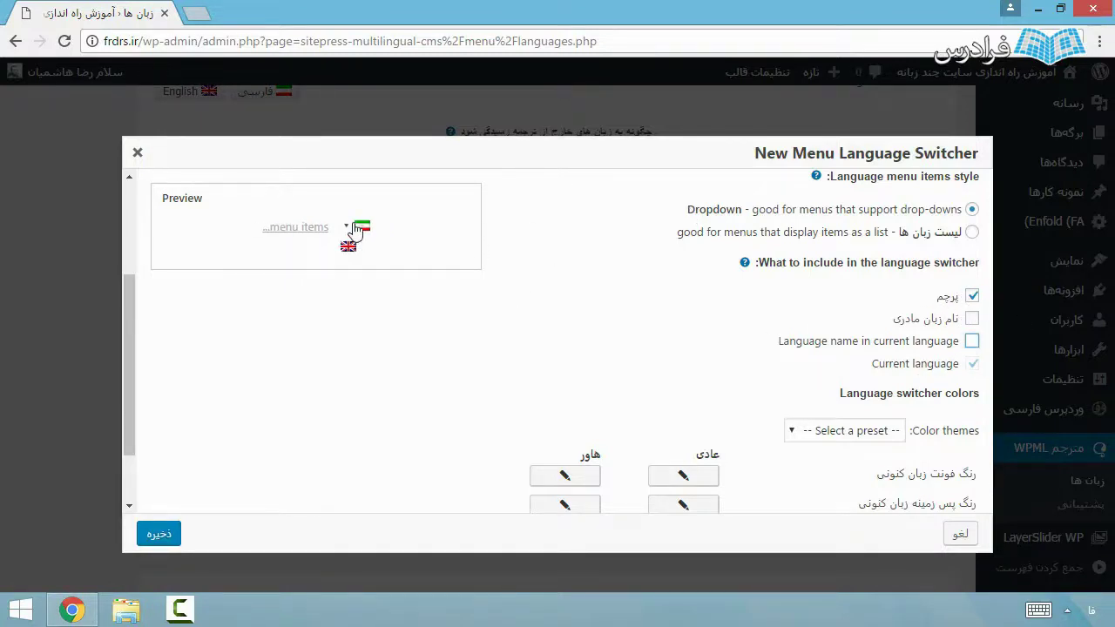
mouse_move(359, 230)
scroll(791, 368, "down", 2)
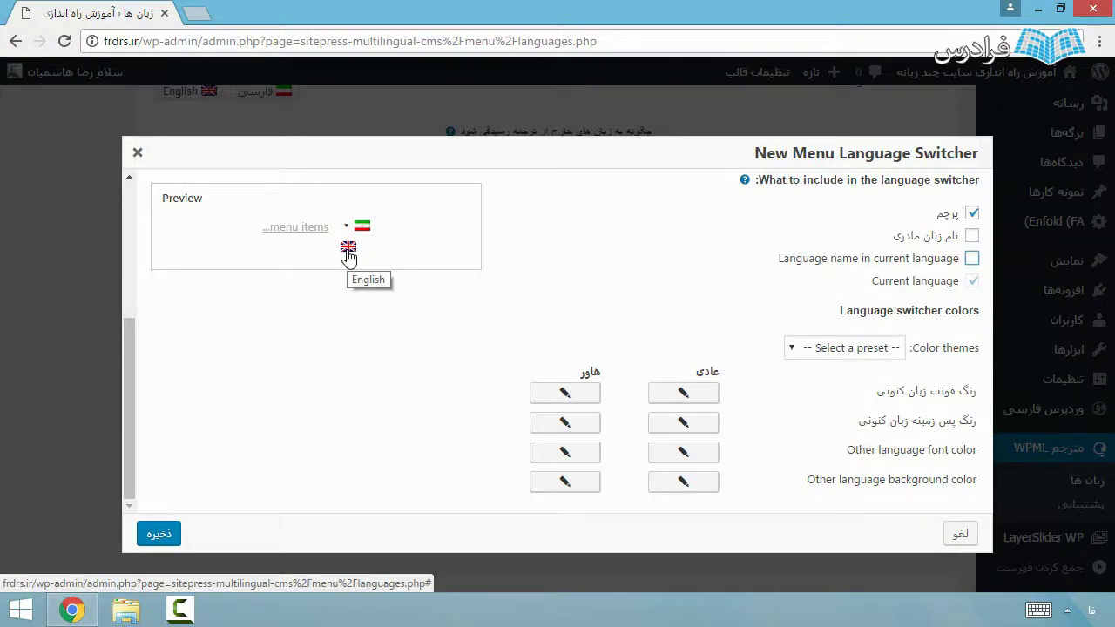
left_click(972, 258)
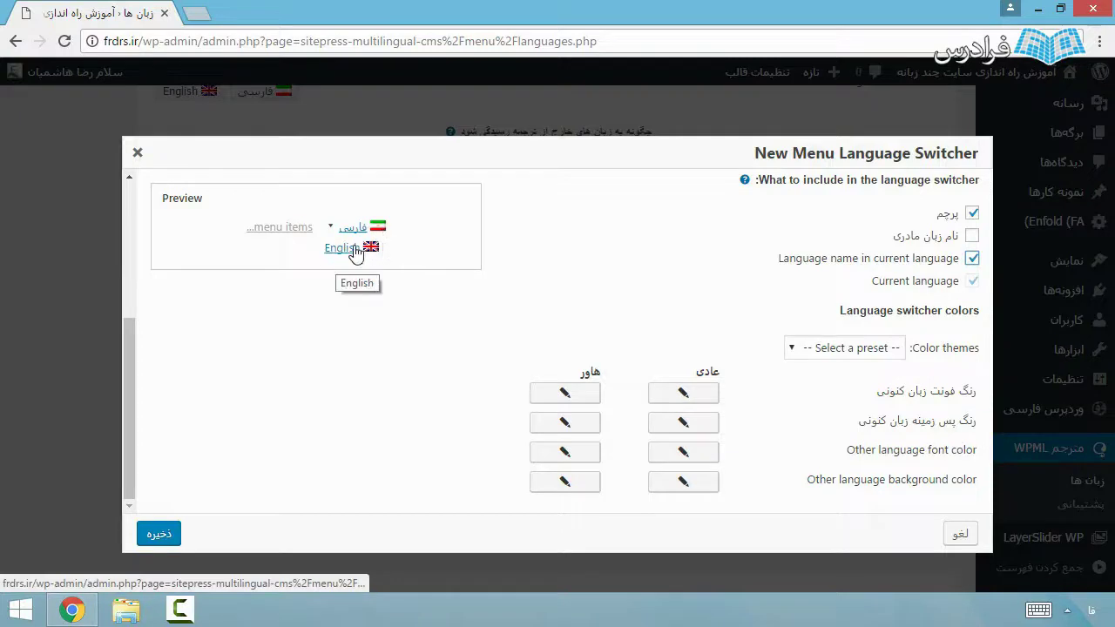
mouse_move(349, 257)
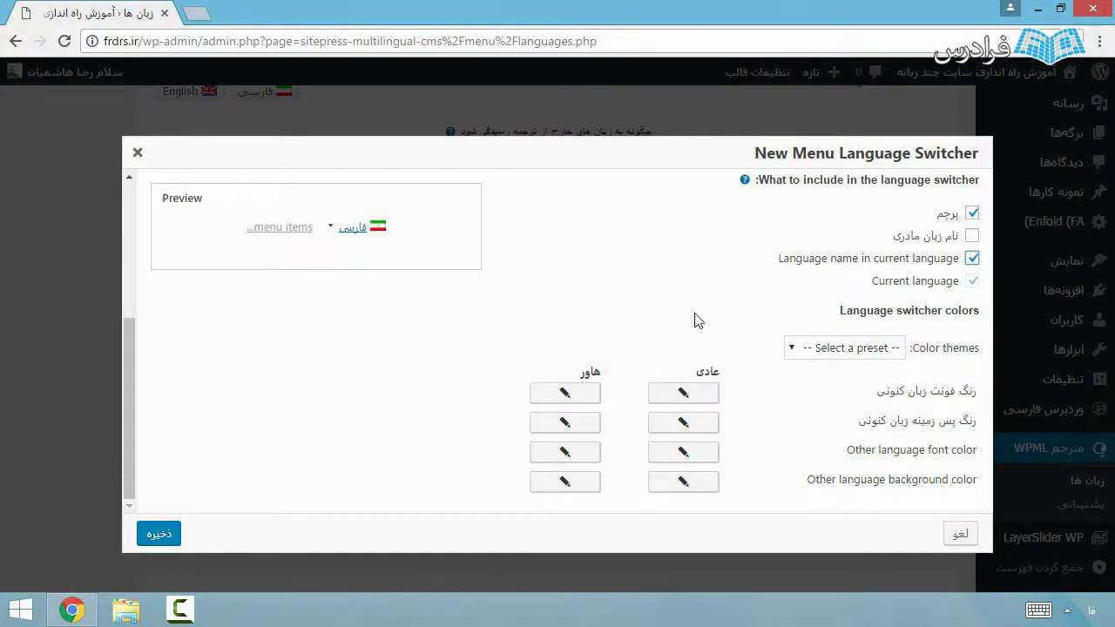
Step: Try the خاکستری, سفید and آبی color themes on the menu language switcher preview
left_click(841, 350)
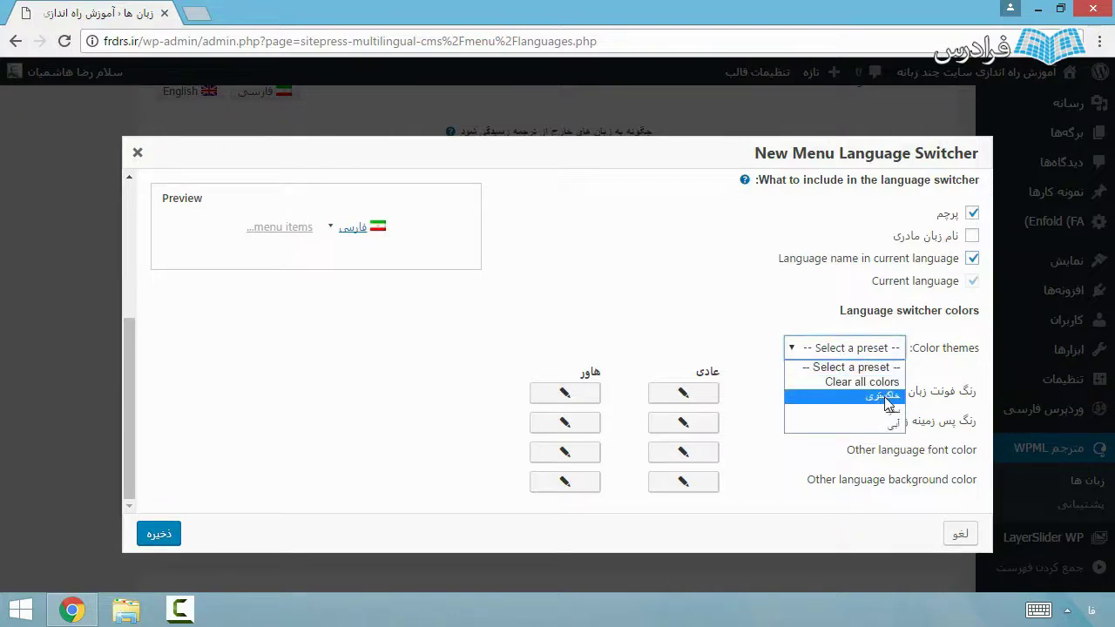
left_click(871, 396)
left_click(859, 357)
left_click(866, 408)
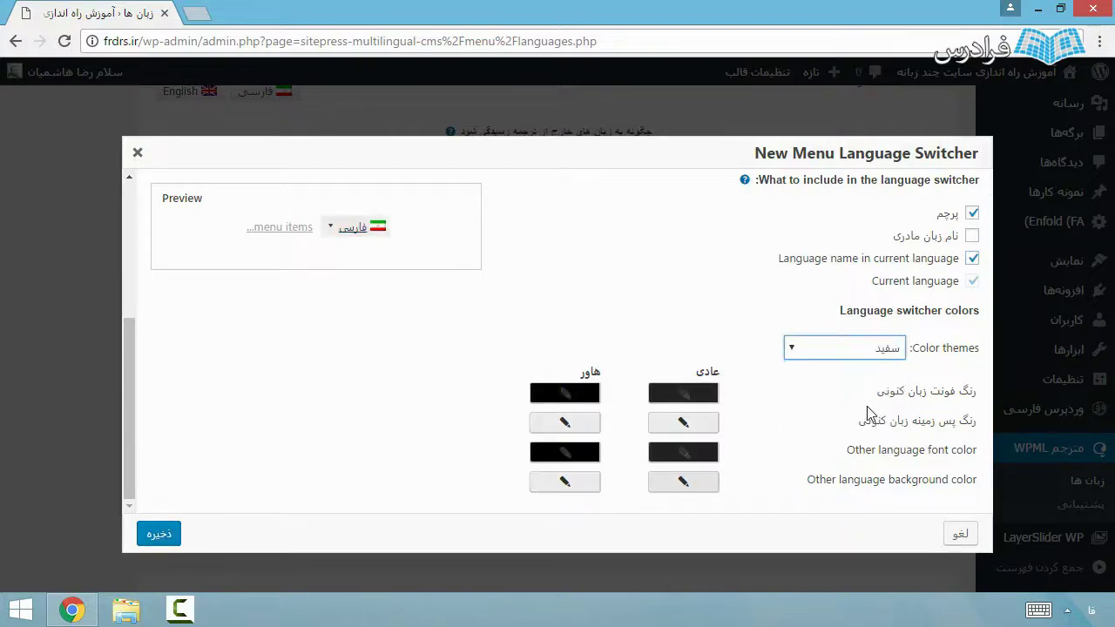
left_click(854, 359)
left_click(867, 426)
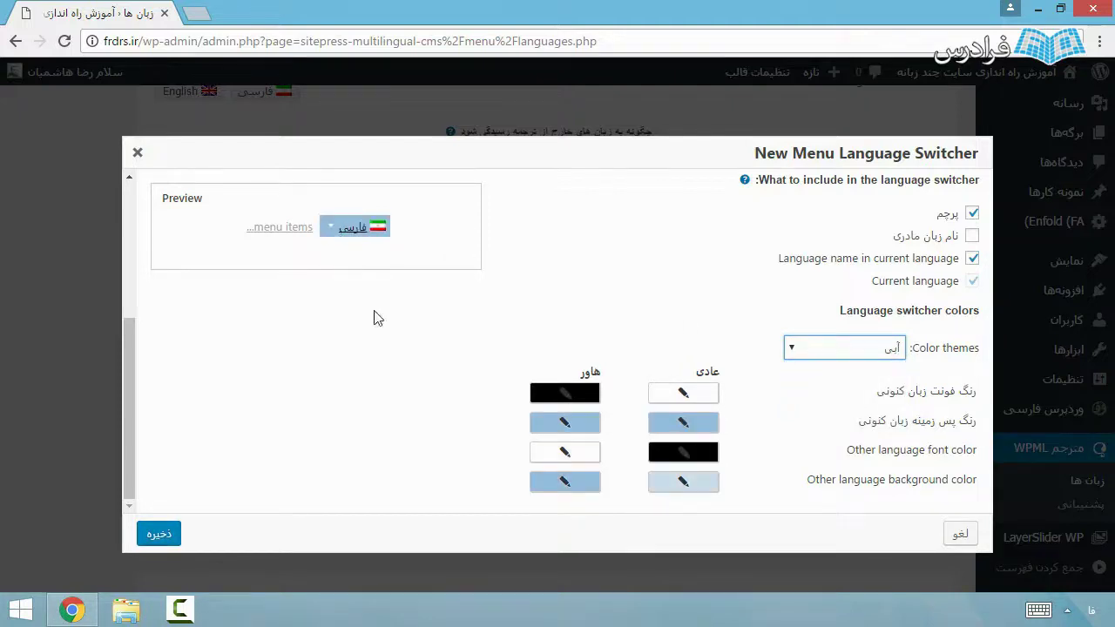
Step: Reset the switcher's color theme by choosing Clear all colors
left_click(840, 349)
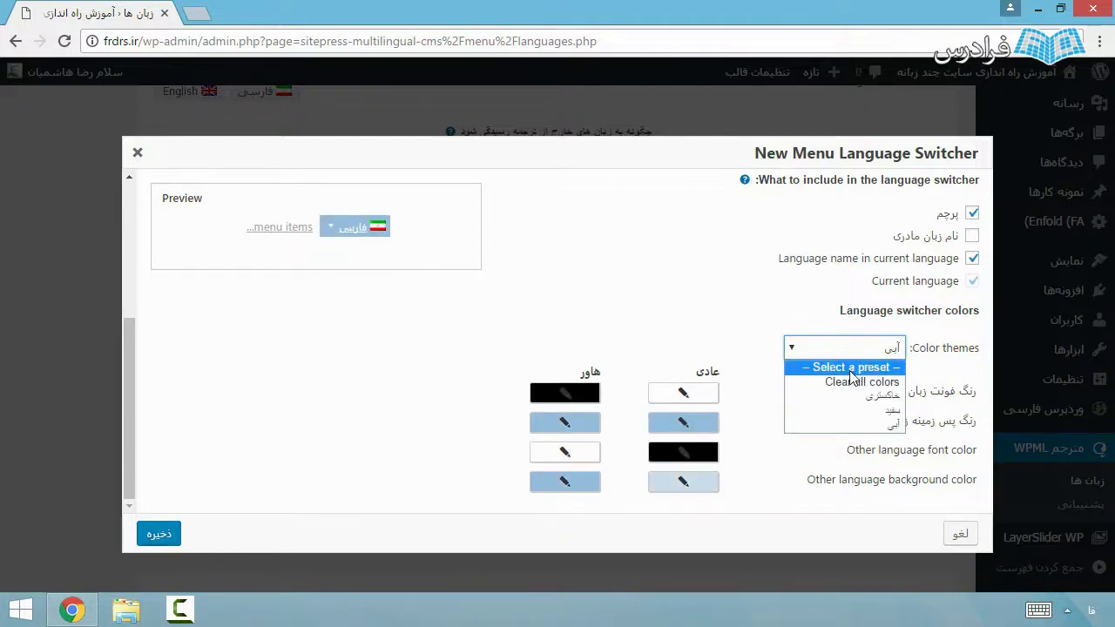
left_click(852, 369)
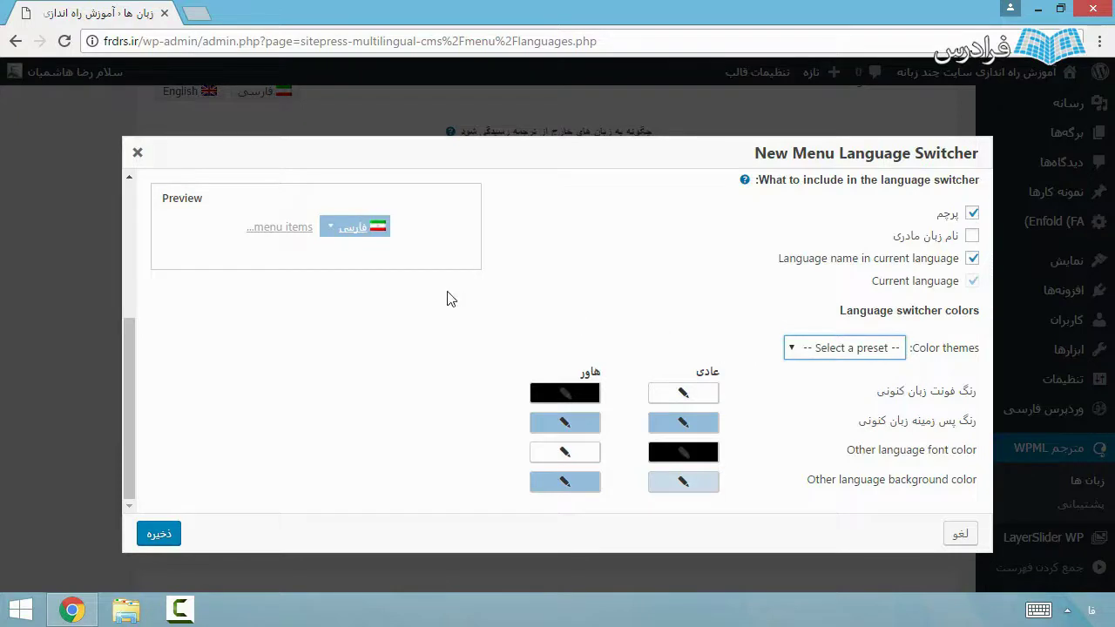
left_click(876, 350)
left_click(863, 379)
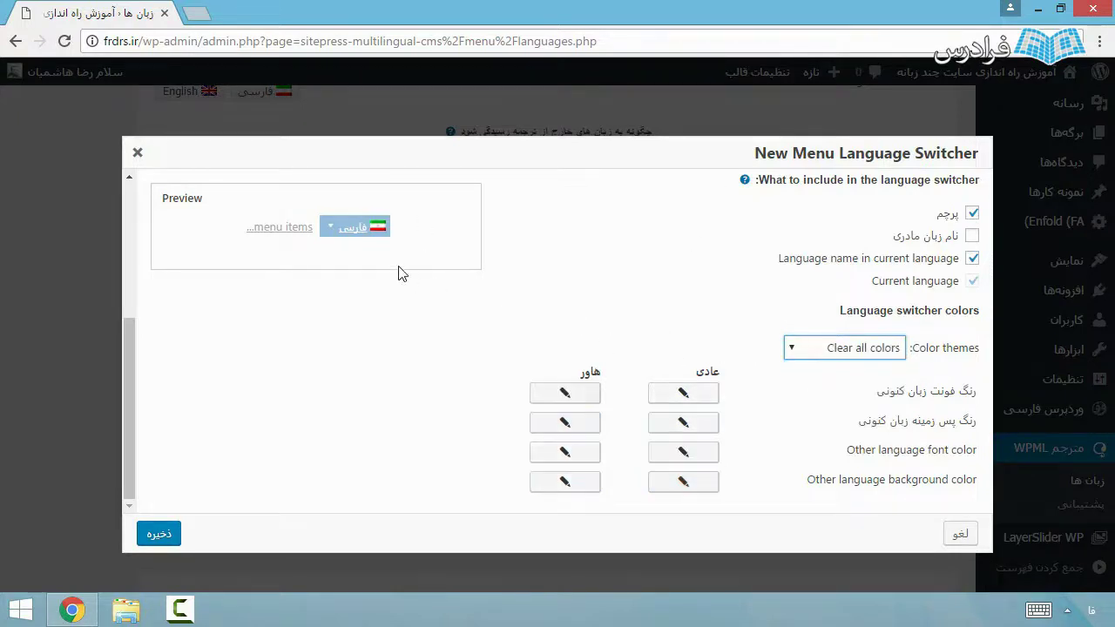
left_click(841, 360)
left_click(840, 360)
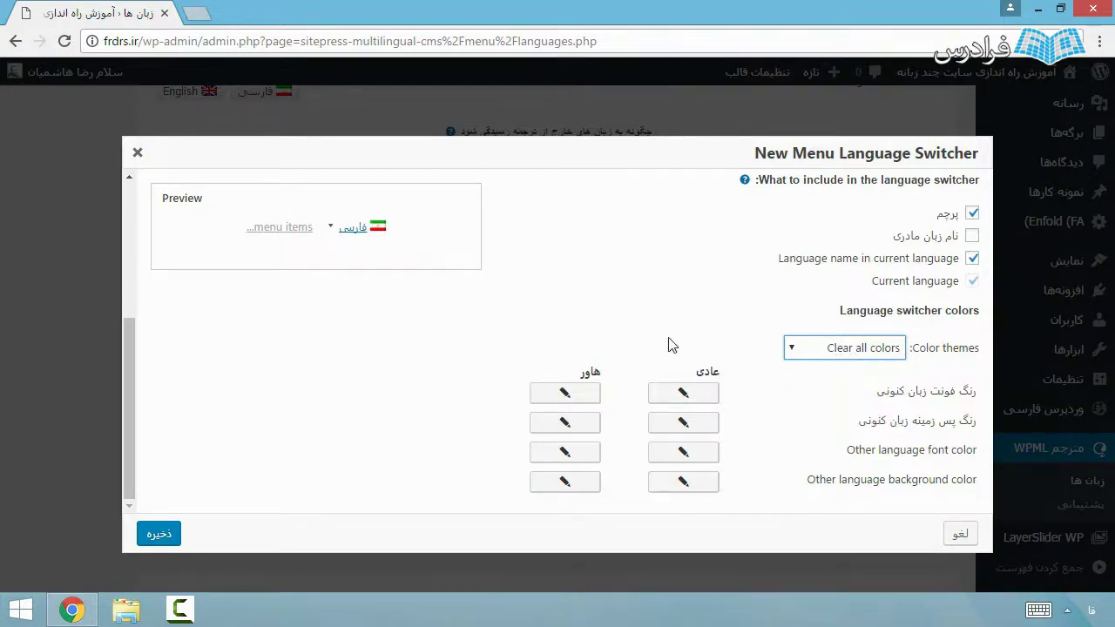
Step: Check the switcher preview and the hover (هاور) color column, and save the new menu language switcher
mouse_move(367, 234)
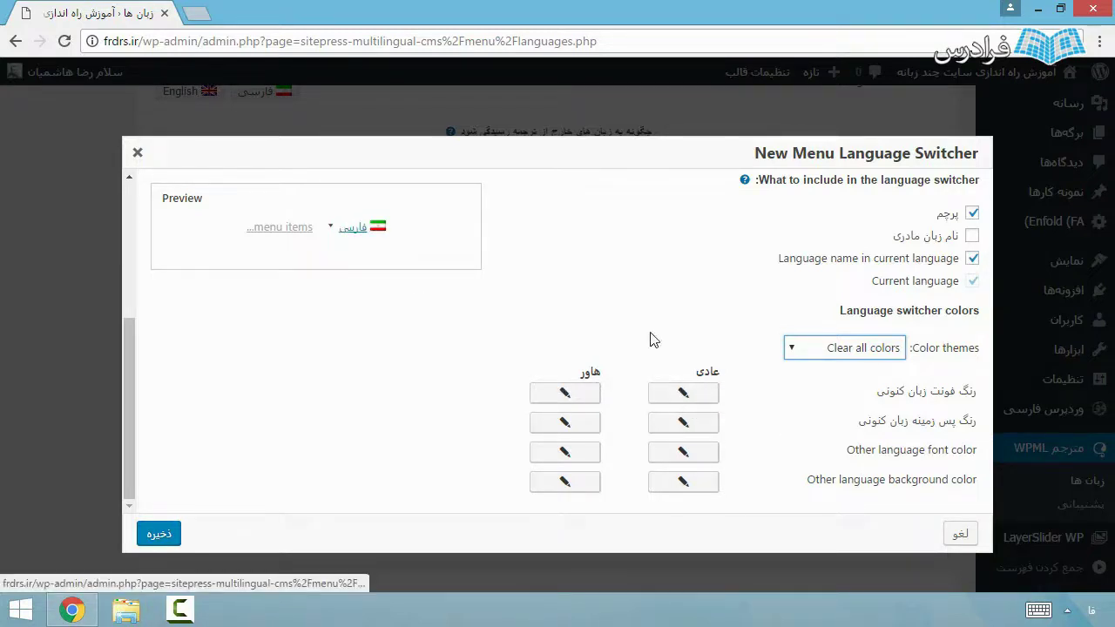
double_click(592, 372)
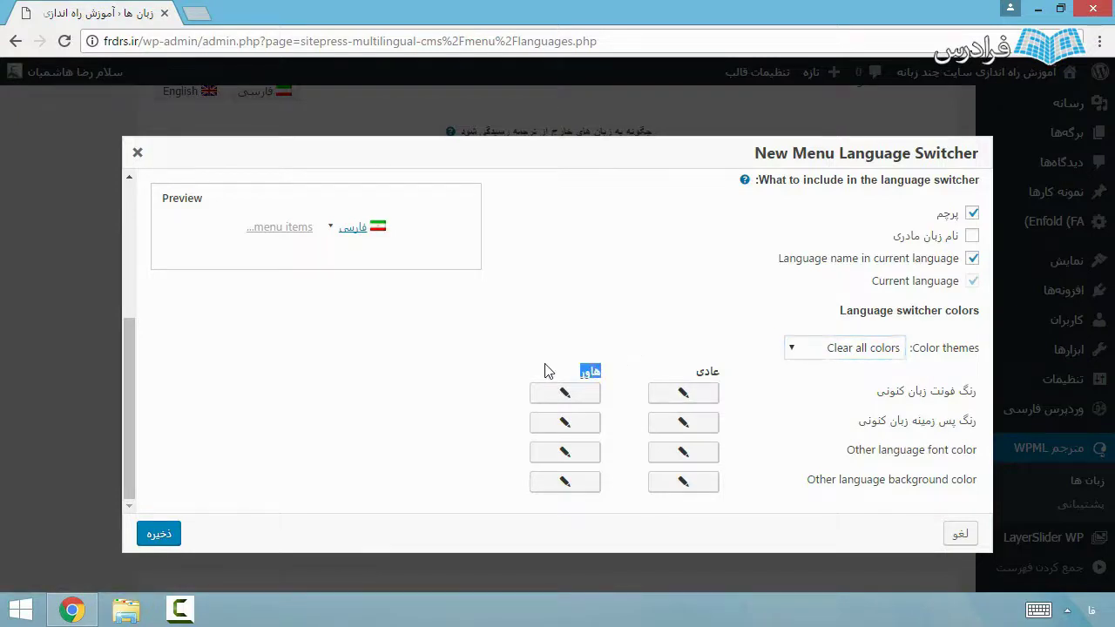
left_click(406, 298)
left_click(161, 534)
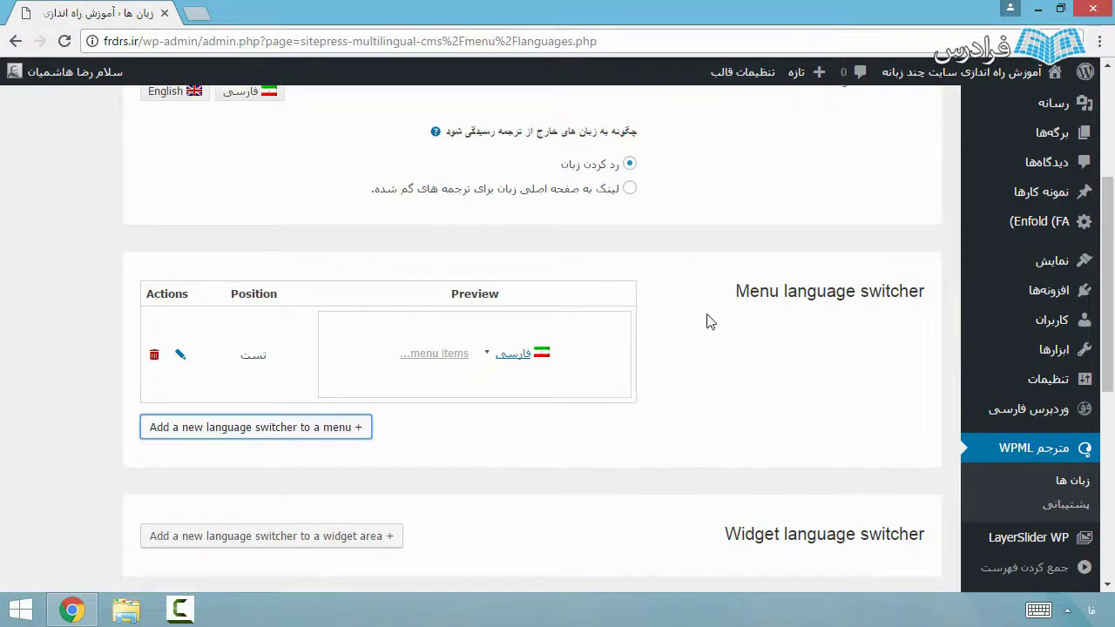
Step: Start a new widget area language switcher and assign it to the Sidebar Blog widget area
scroll(392, 314, "down", 3)
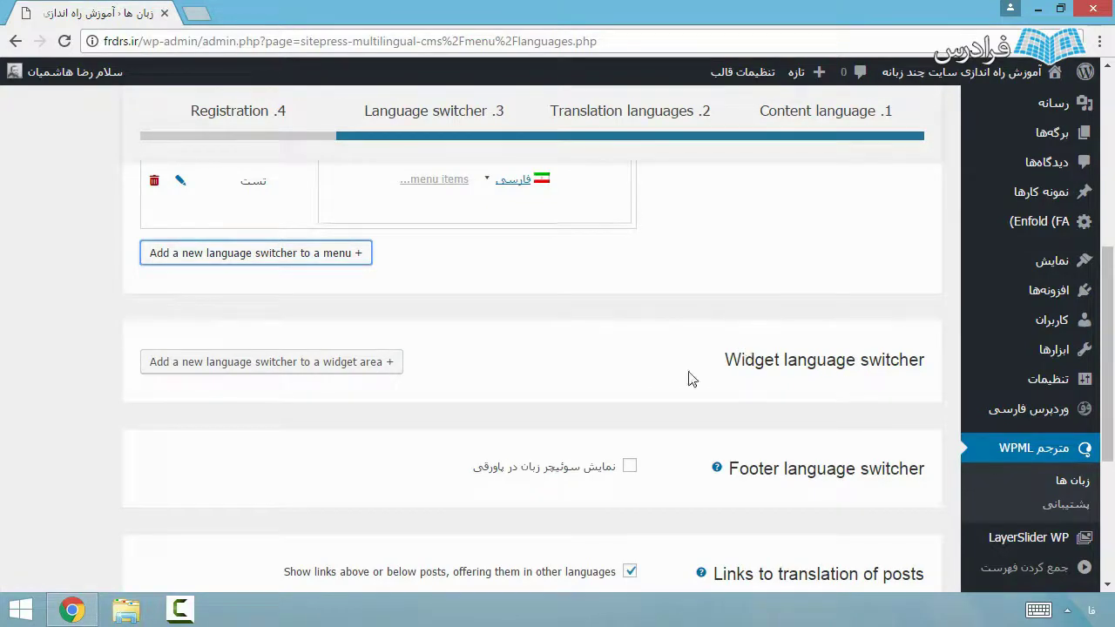
left_click(375, 365)
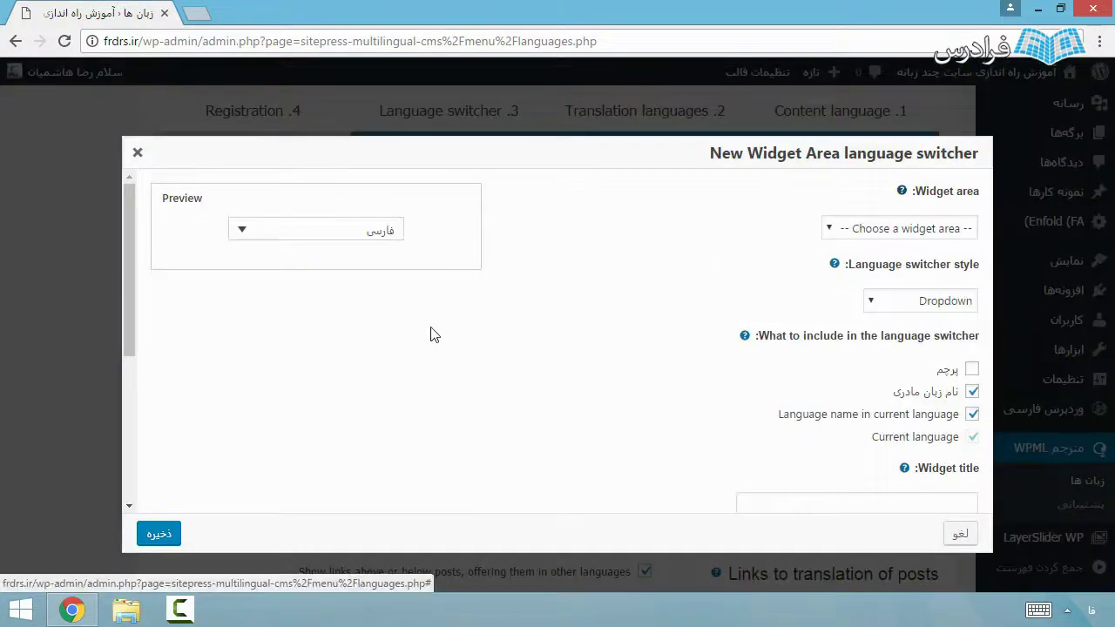
left_click(864, 223)
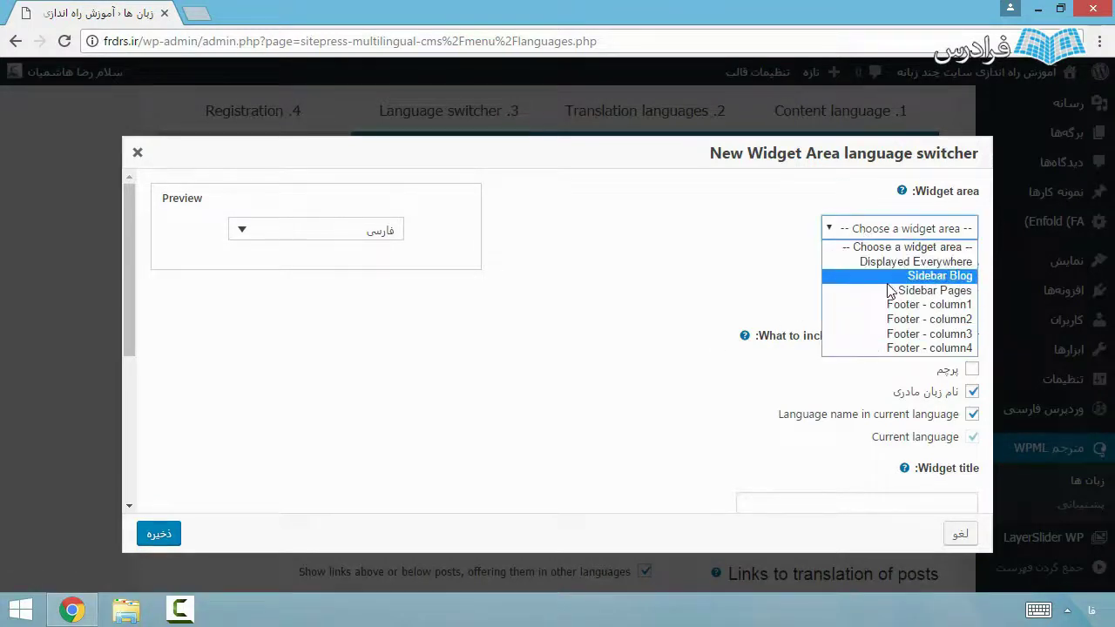
left_click(936, 276)
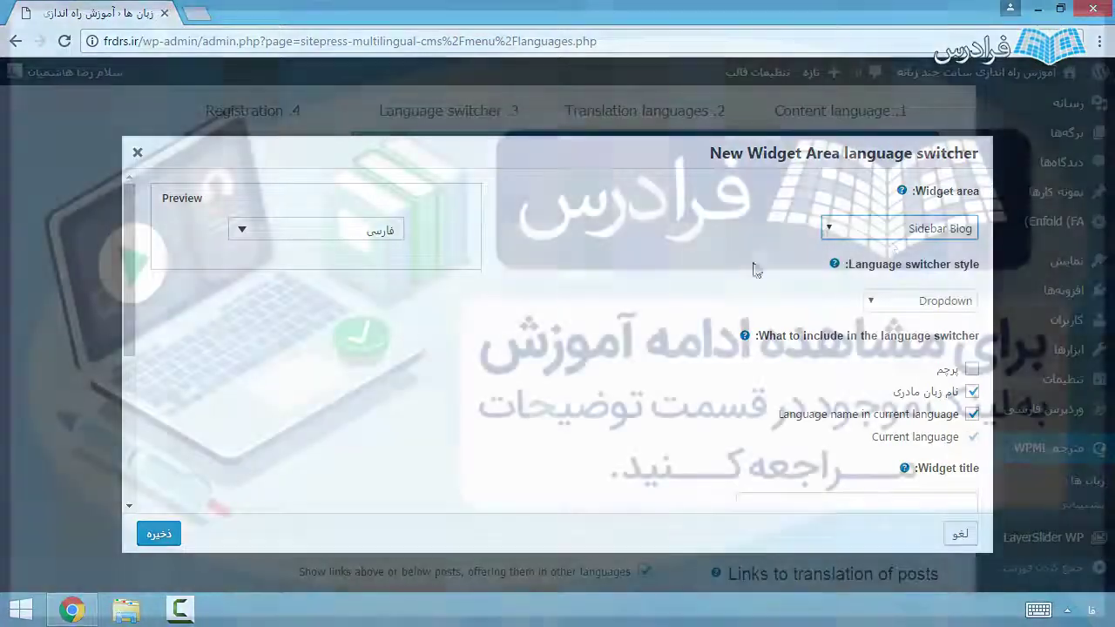